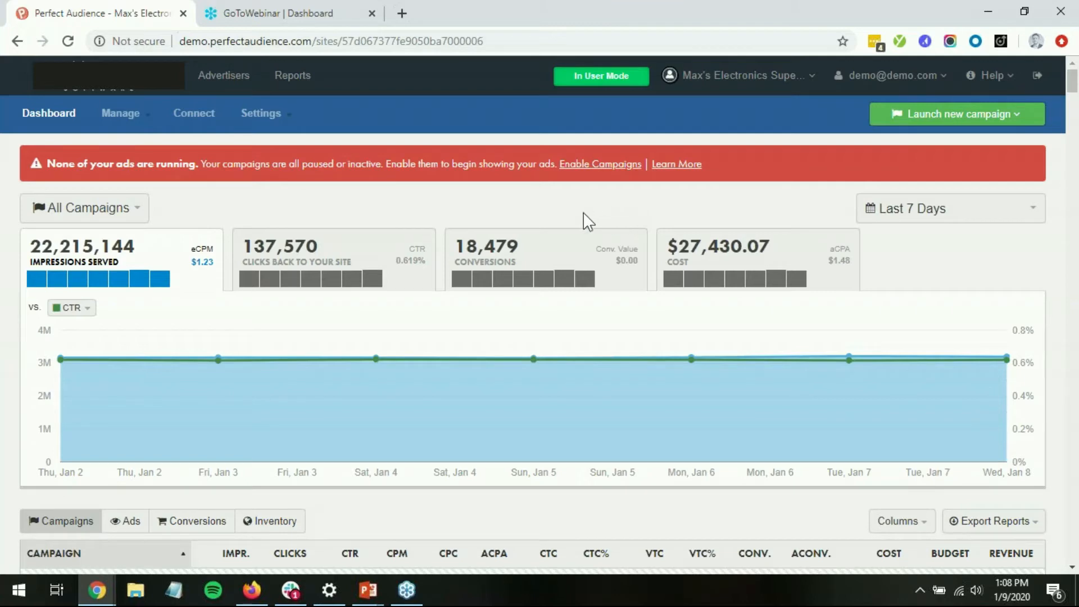
# Open the User Tracking page and examine the website JavaScript tag and its tracking status.
pyautogui.click(121, 113)
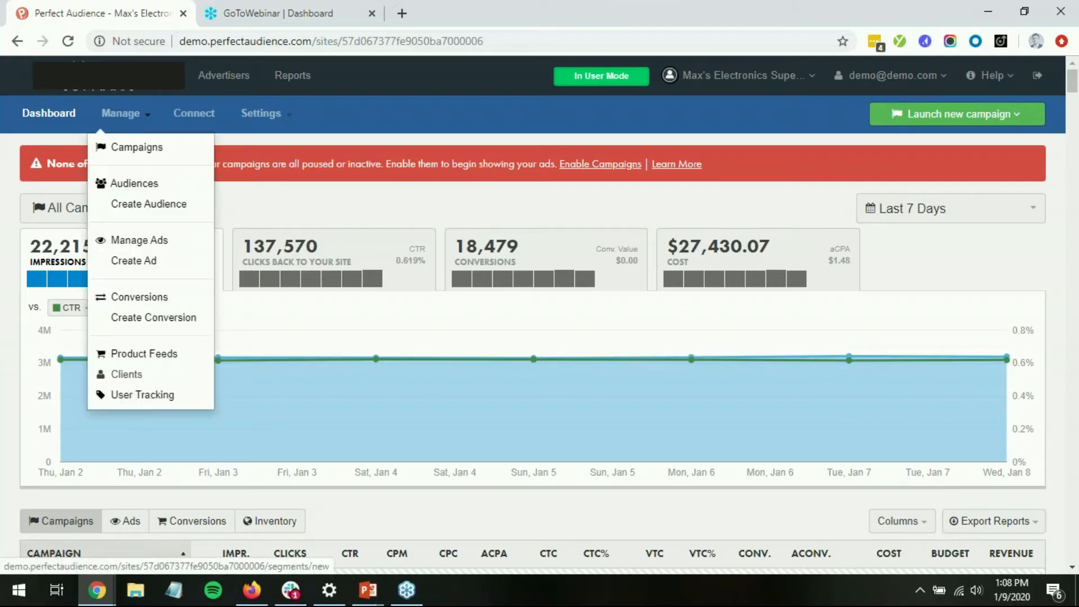
pyautogui.click(162, 395)
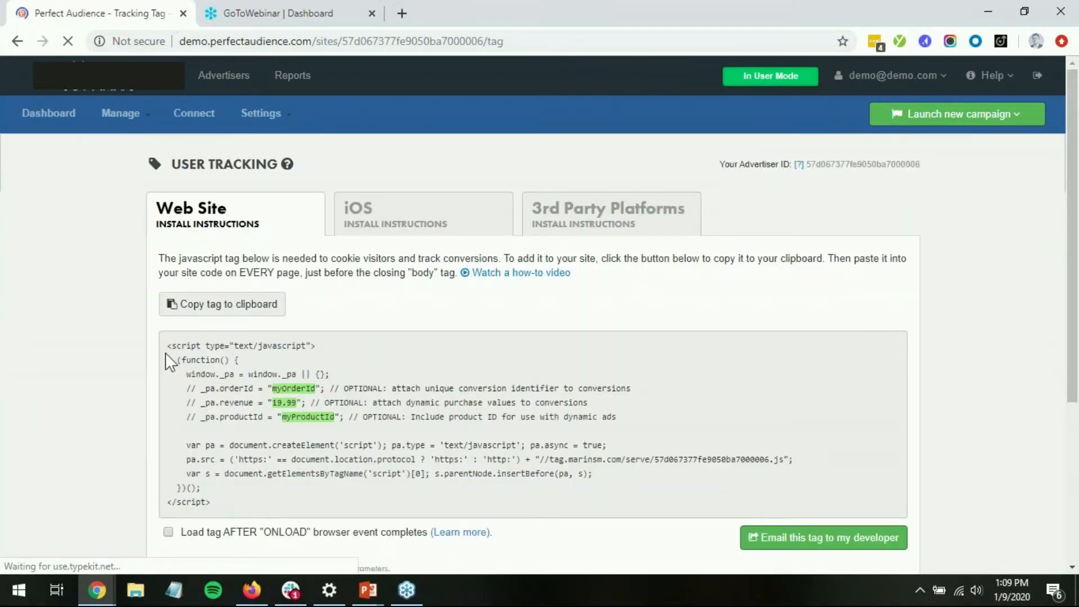
pyautogui.moveTo(166, 345)
pyautogui.mouseDown()
pyautogui.moveTo(248, 508)
pyautogui.moveTo(217, 410)
pyautogui.moveTo(168, 346)
pyautogui.mouseUp()
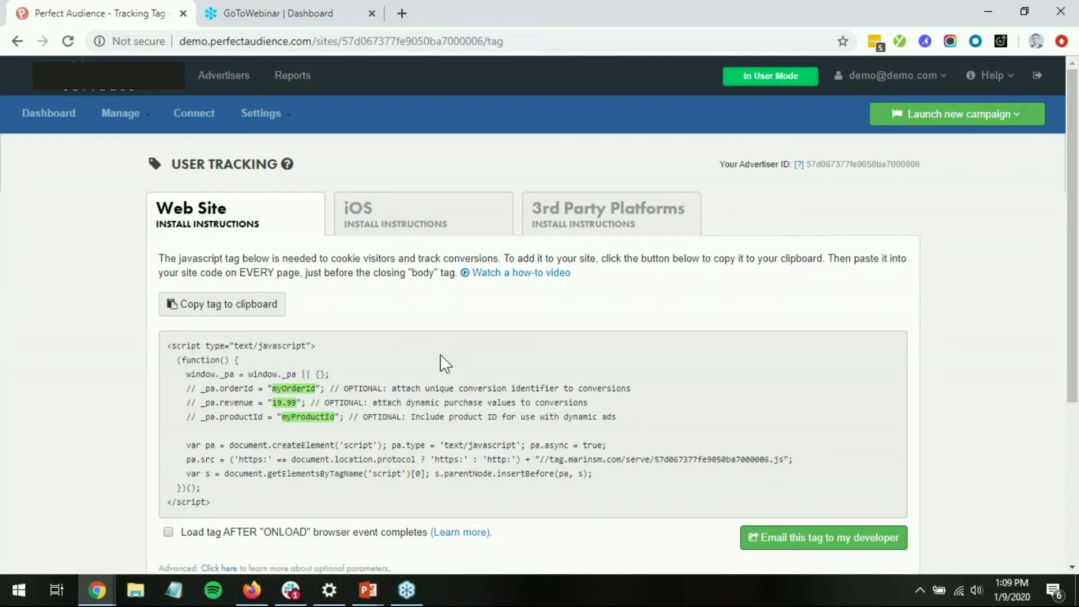
pyautogui.scroll(-4, 337, 428)
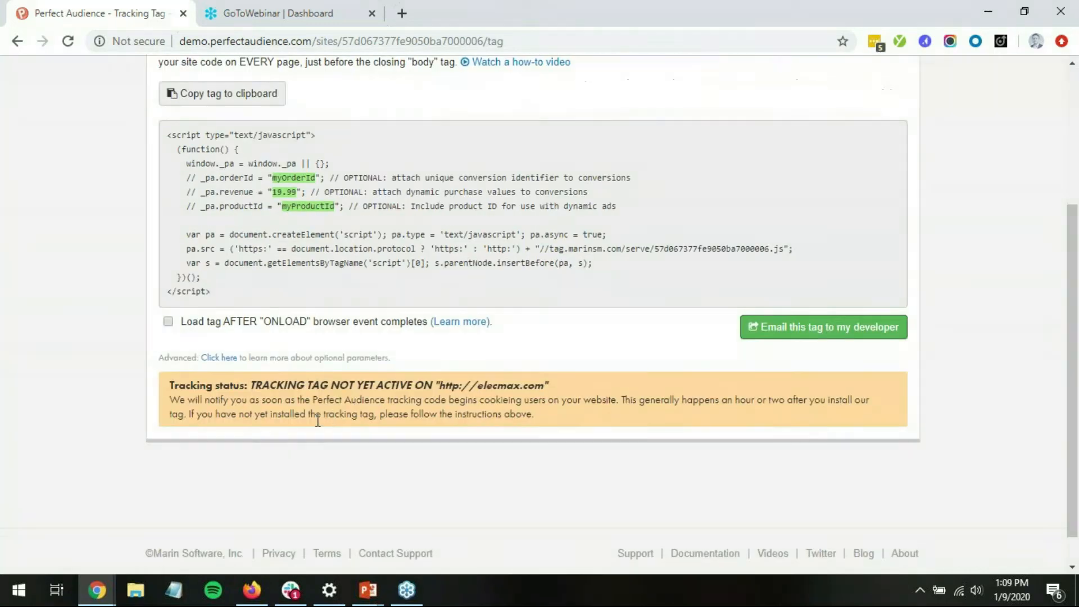
pyautogui.moveTo(355, 386); pyautogui.dragTo(572, 386)
pyautogui.click(576, 386)
# Open the form for emailing the tracking tag to a developer and close it without sending.
pyautogui.click(784, 338)
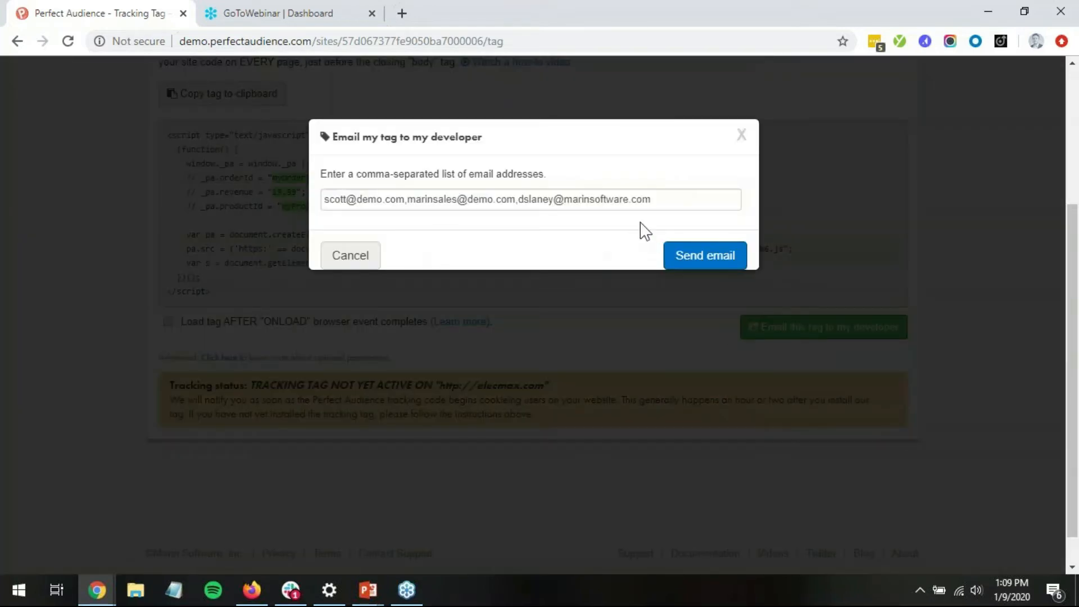
pyautogui.click(741, 137)
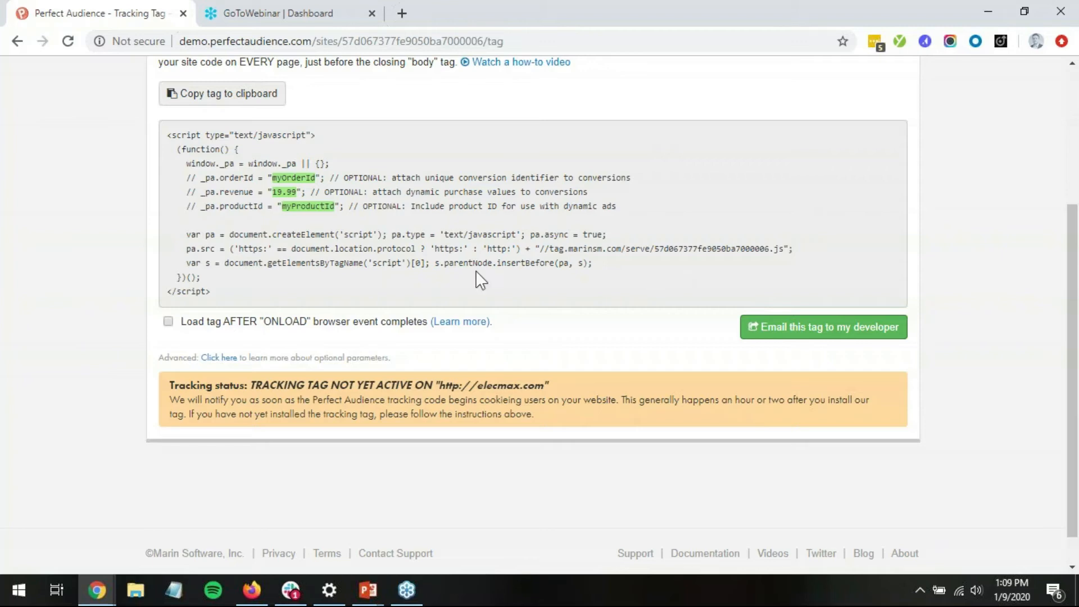
pyautogui.scroll(4, 110, 294)
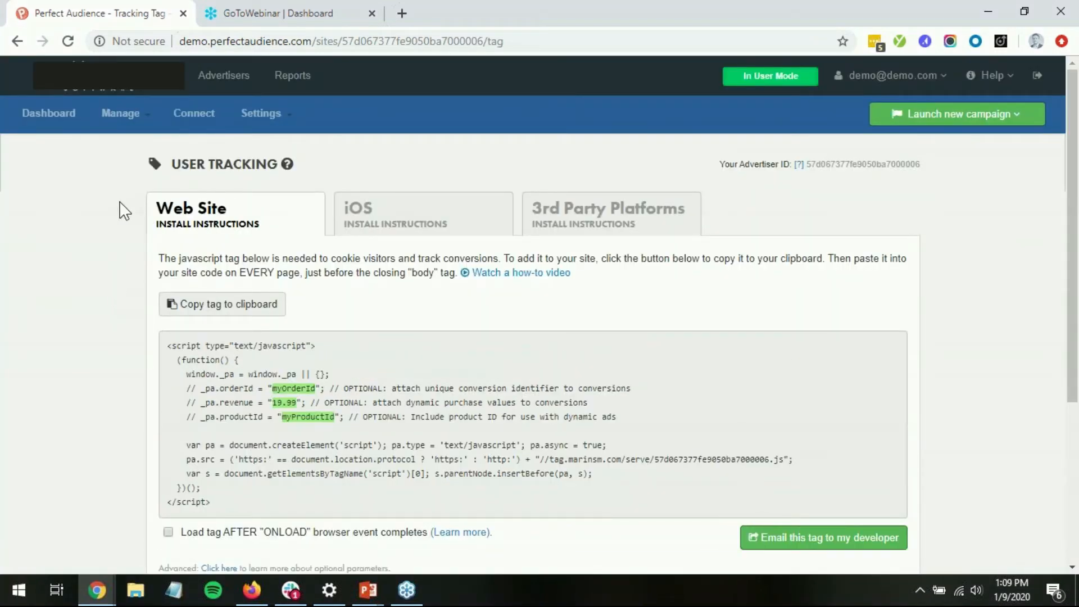
# Start a new web conversion goal named "Purchase Completed" that tracks visits to the path /maxthankyou.html.
pyautogui.click(128, 125)
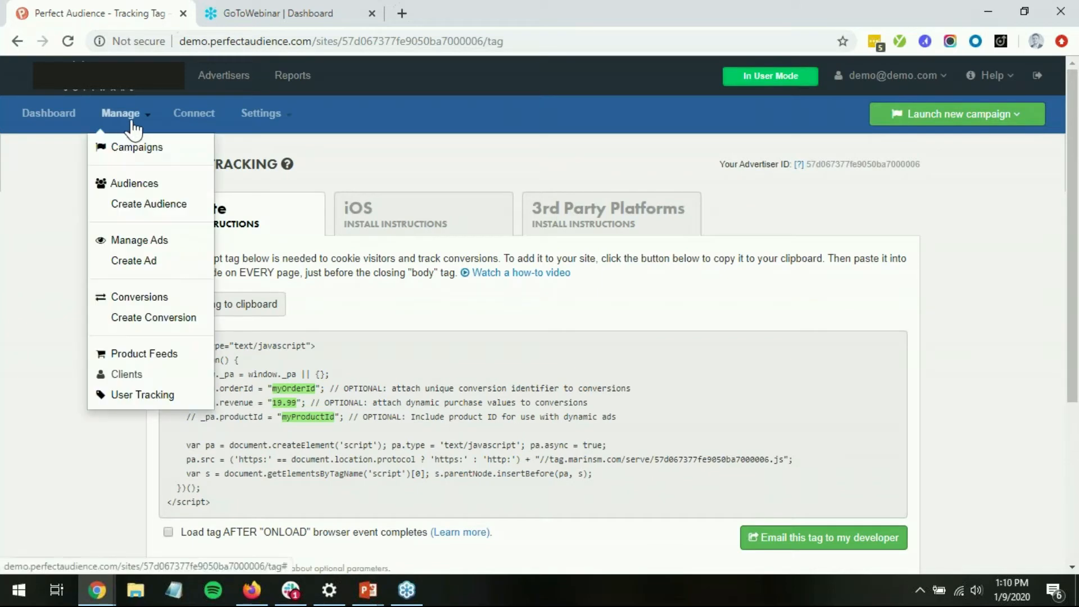
pyautogui.click(145, 323)
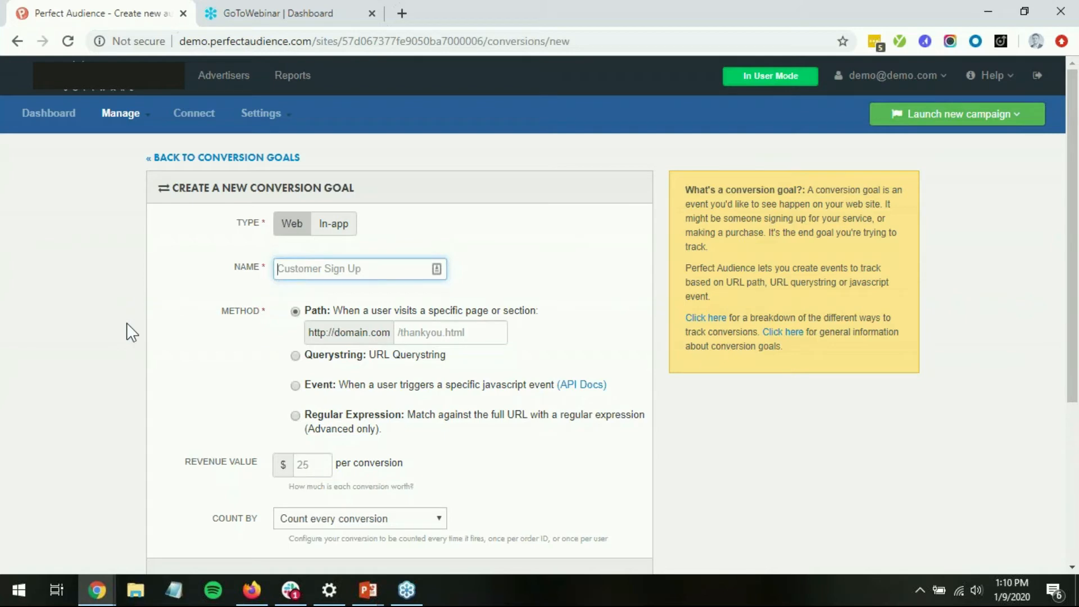
pyautogui.write('Pur')
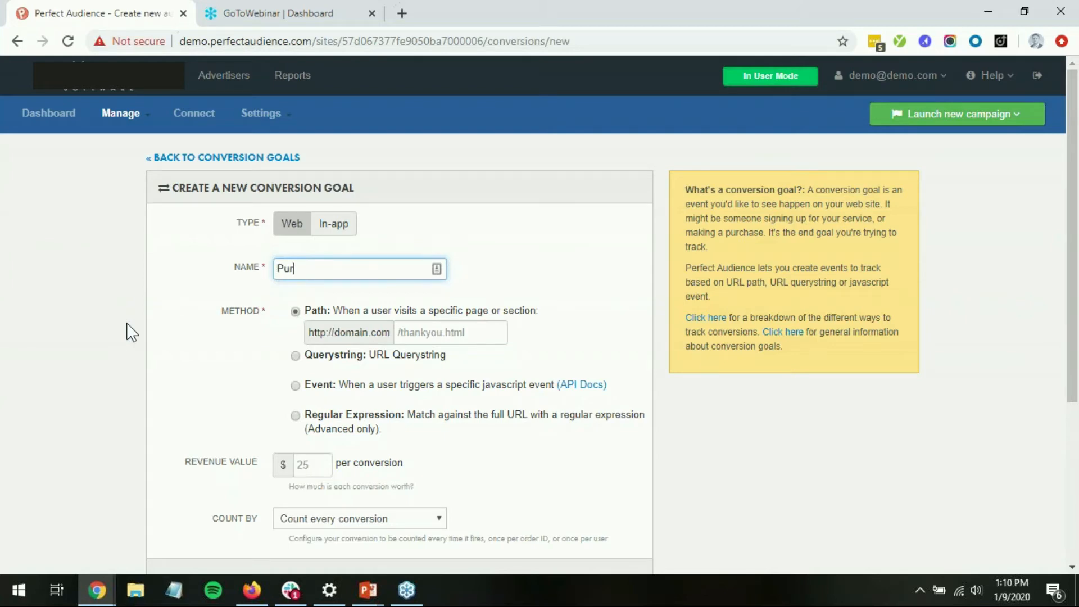
pyautogui.write('chase Completed')
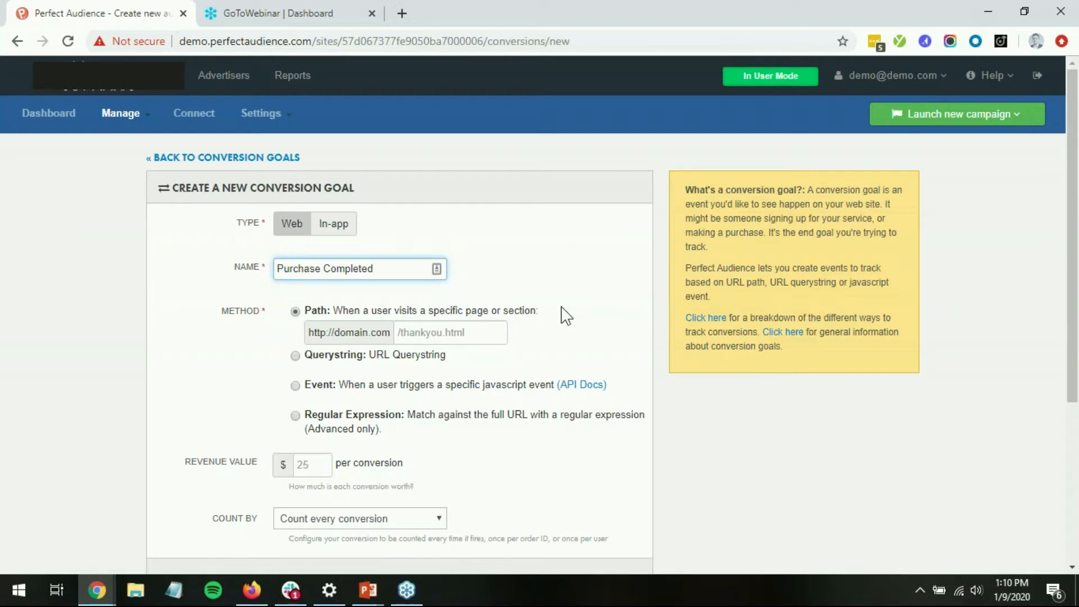
pyautogui.click(478, 340)
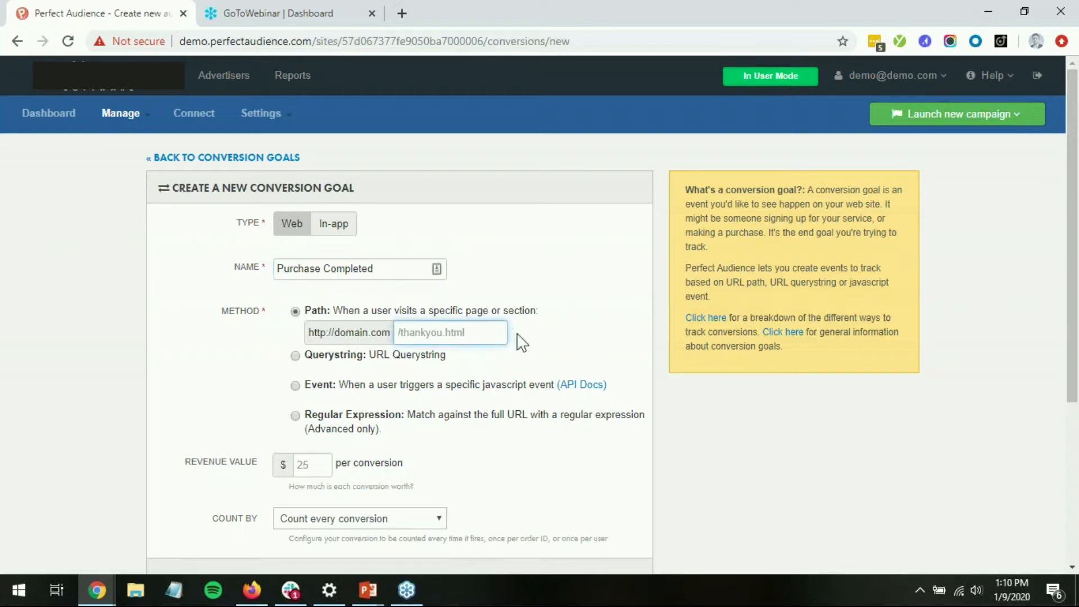
pyautogui.write('/maxthankyou.html')
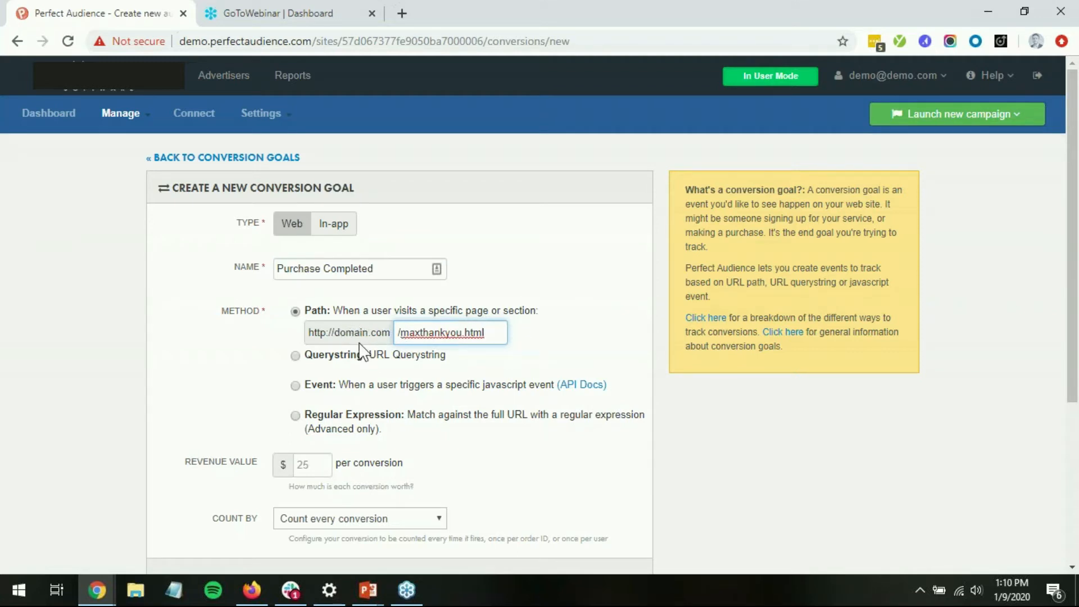
# Preview the conversion goal's Querystring (pa_id=7), Event and Regular Expression methods, ending back on the Path method.
pyautogui.moveTo(503, 336)
pyautogui.mouseDown()
pyautogui.moveTo(334, 335)
pyautogui.moveTo(502, 332)
pyautogui.mouseUp()
pyautogui.click(295, 355)
pyautogui.click(454, 357)
pyautogui.write('pa_id=7')
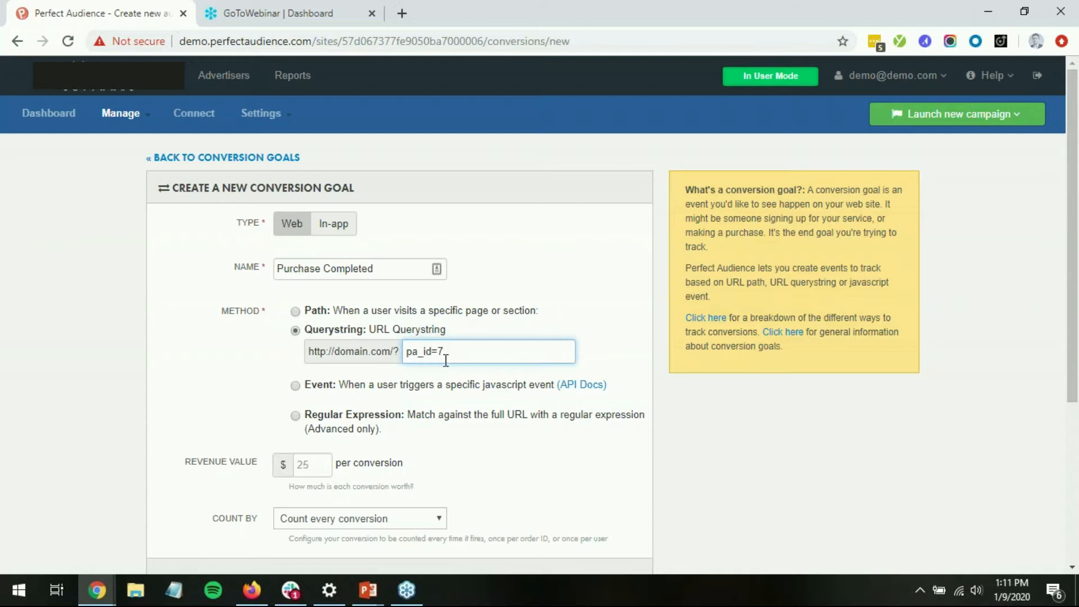
pyautogui.click(296, 387)
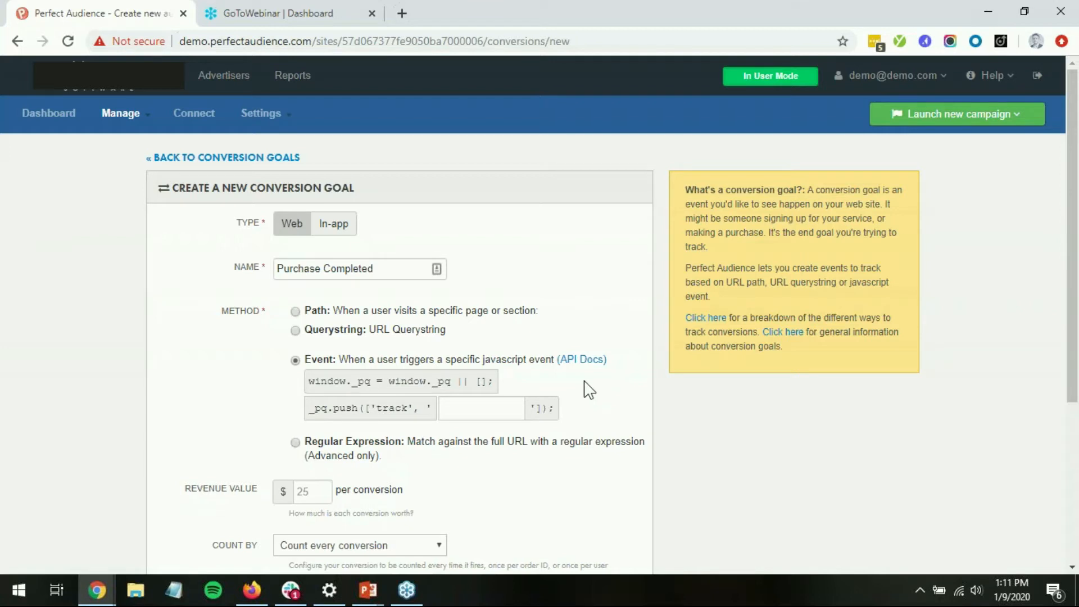
pyautogui.click(295, 442)
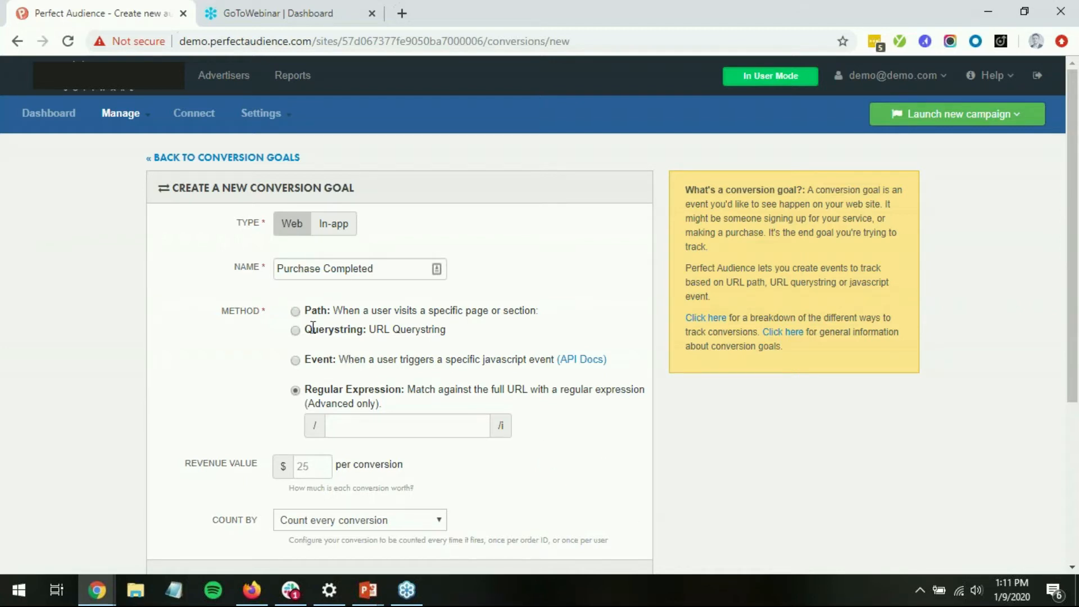
pyautogui.click(296, 311)
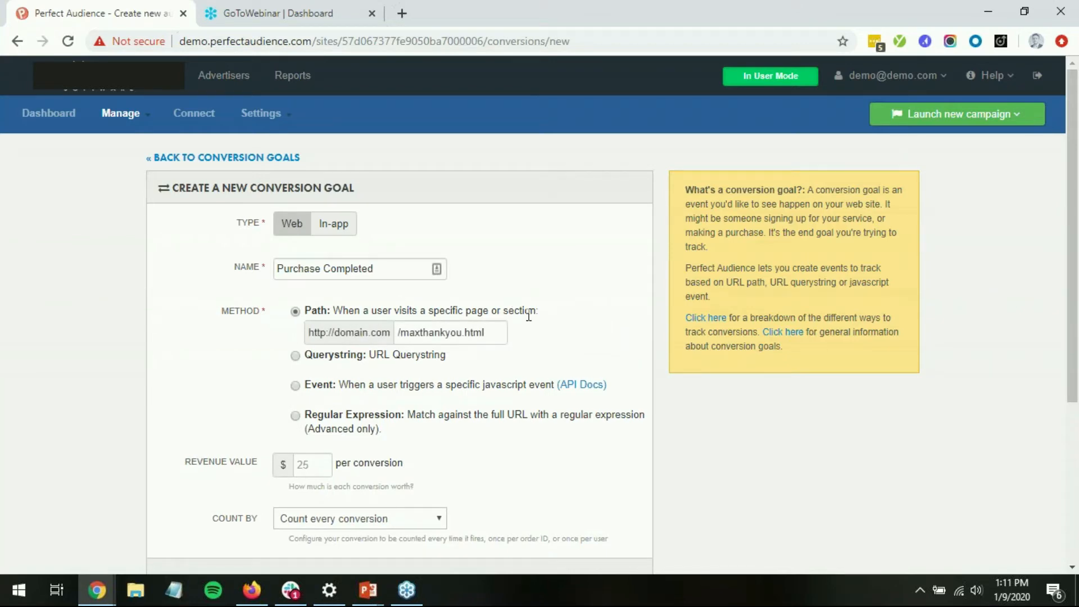
# Set the goal's revenue value to $10 with every conversion counted, and create the conversion goal.
pyautogui.scroll(-2, 453, 404)
pyautogui.click(324, 362)
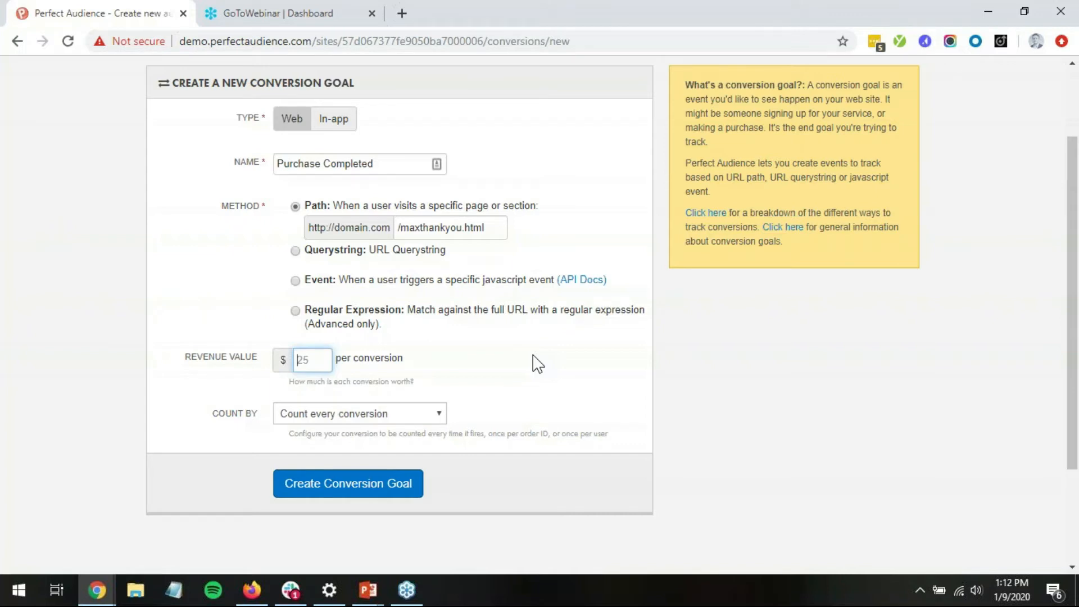
pyautogui.write('10')
pyautogui.click(395, 415)
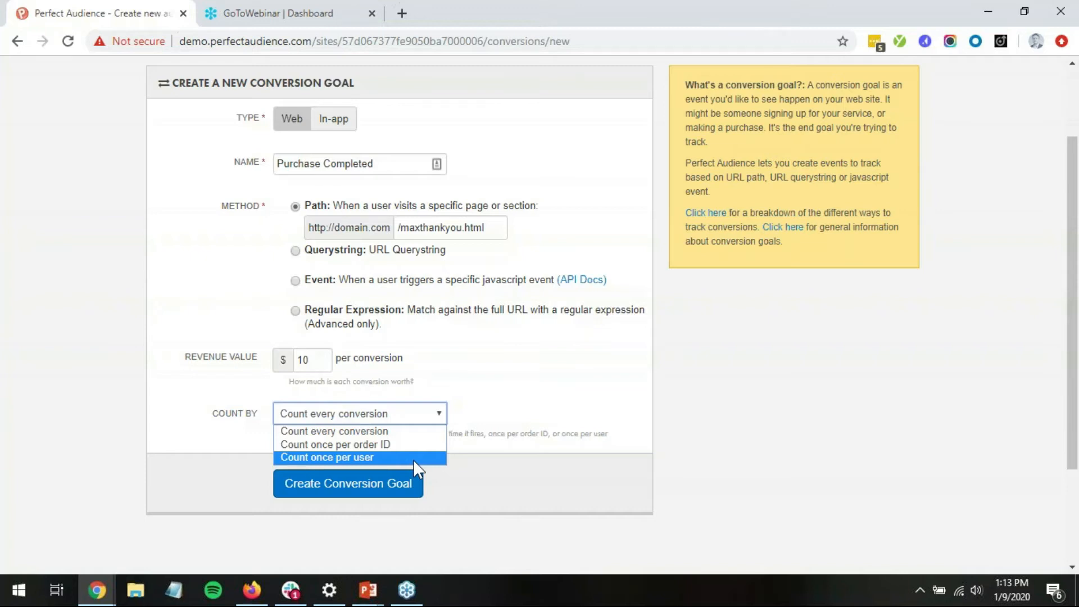
pyautogui.click(376, 436)
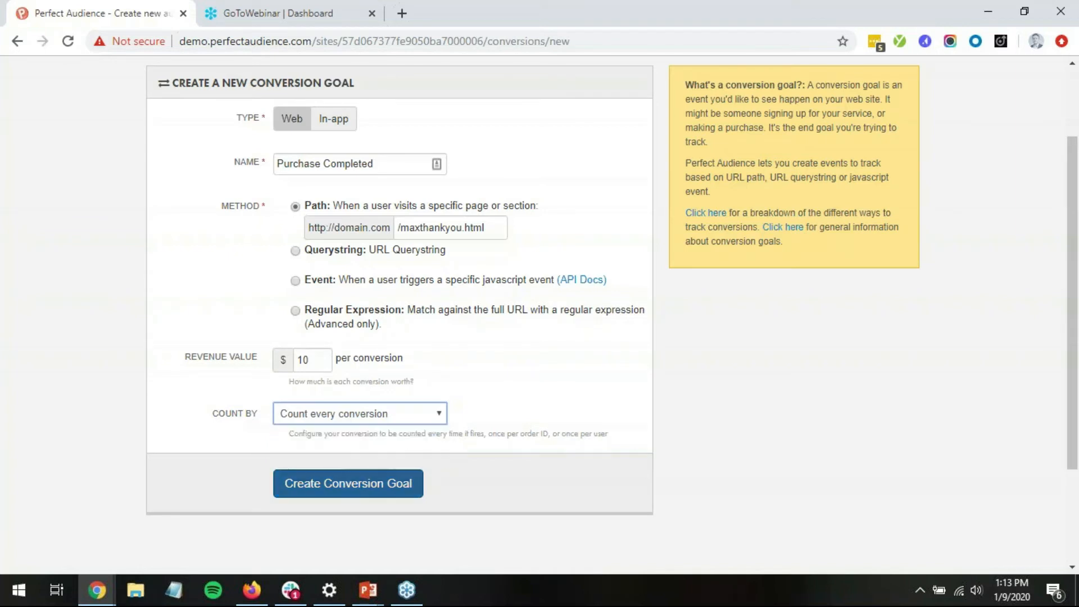
pyautogui.click(338, 488)
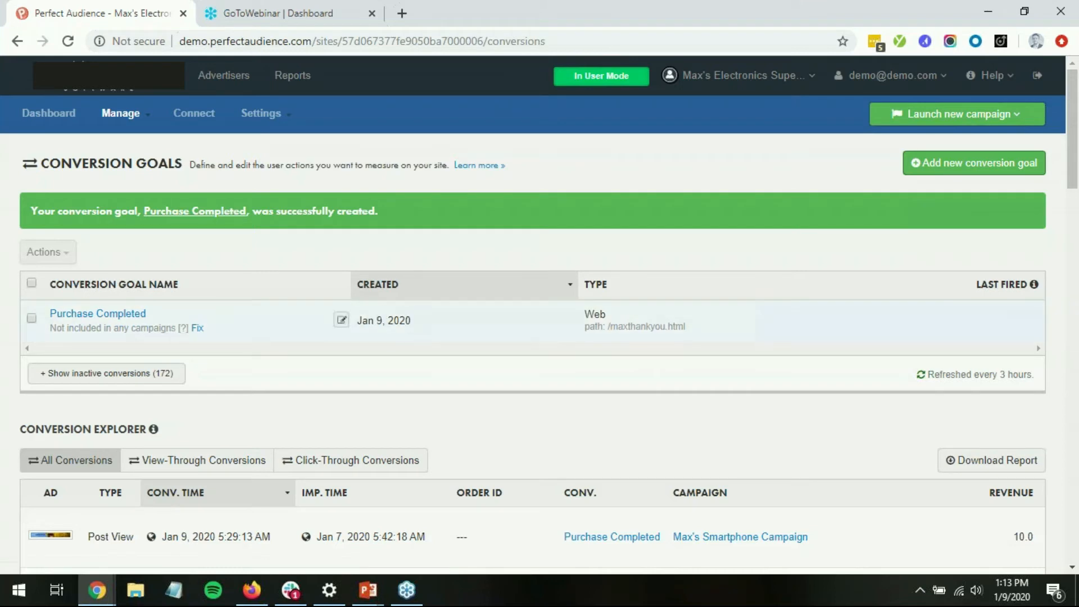
# Start a new Web Action audience named "Smart Phone Browsers" that tracks visitors to the path /smartphones*.
pyautogui.click(130, 115)
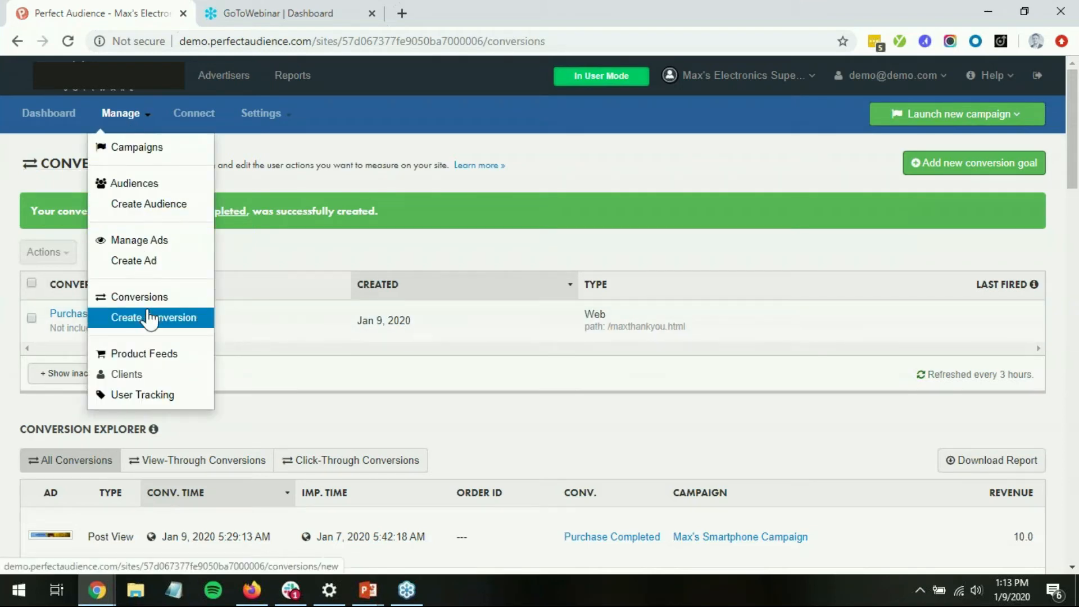
pyautogui.click(151, 208)
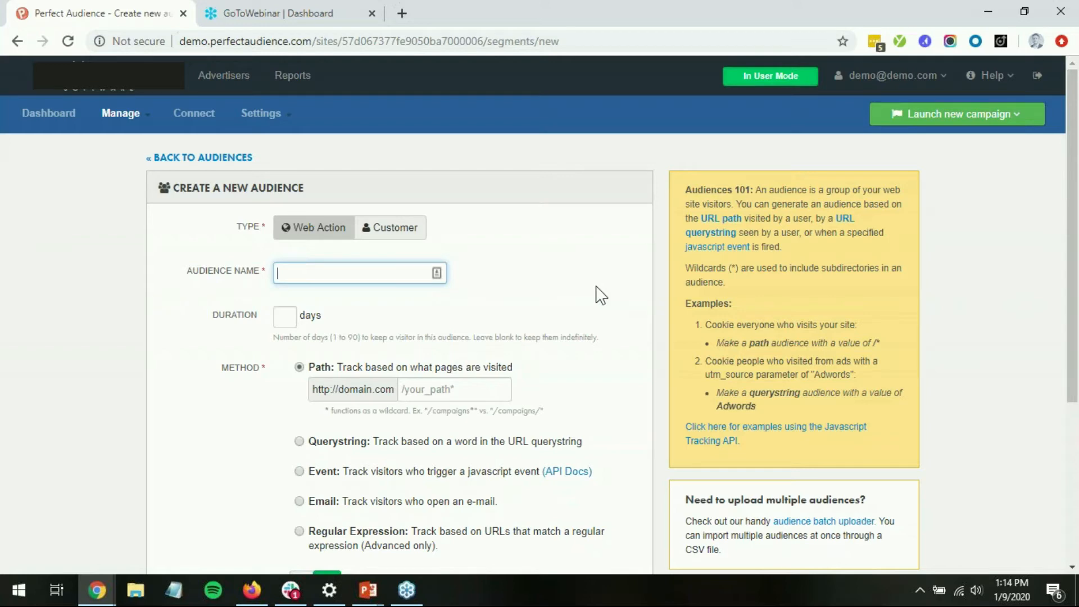
pyautogui.write('Smart Phone Browsers')
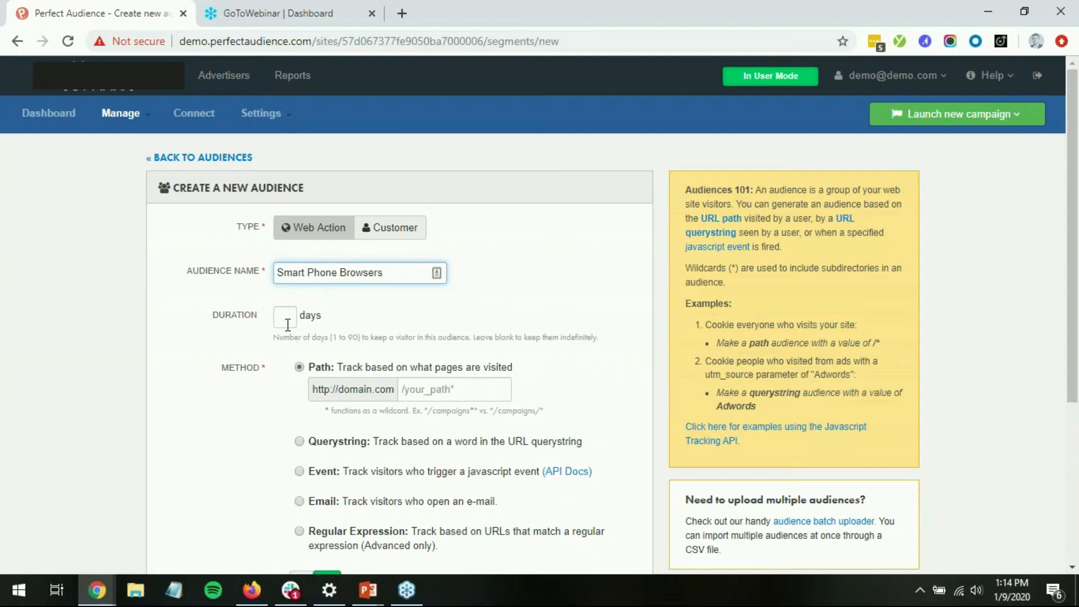
pyautogui.click(571, 329)
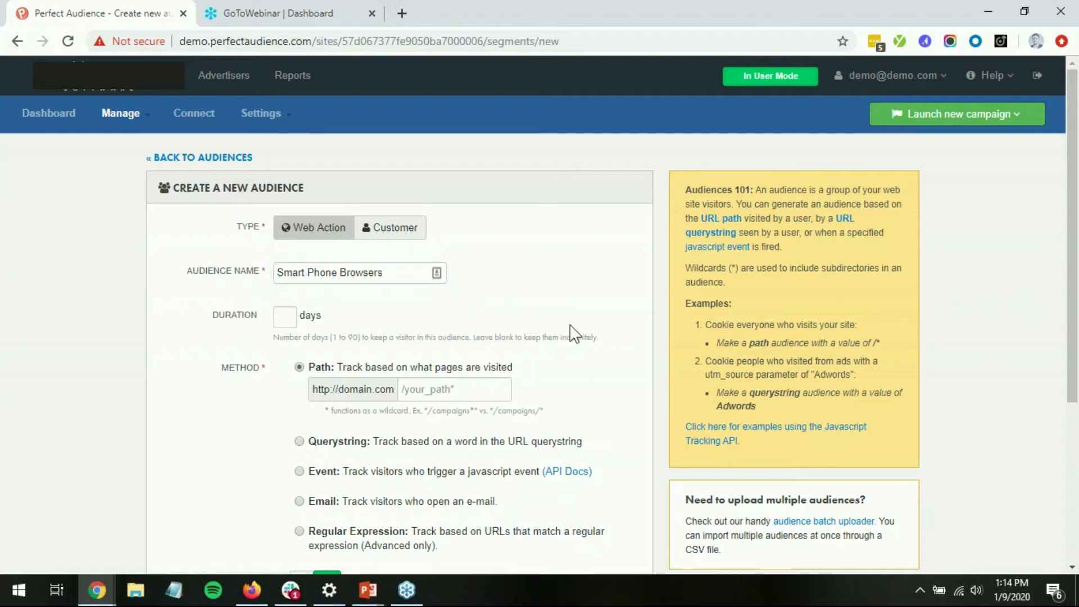
pyautogui.scroll(-2, 572, 323)
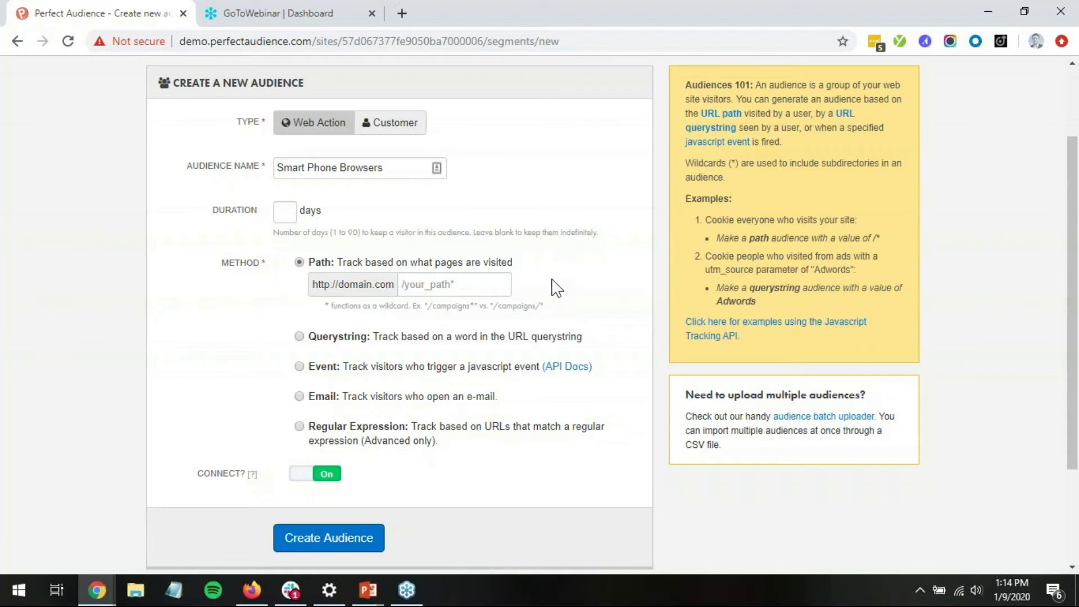
pyautogui.click(481, 287)
pyautogui.write('/s')
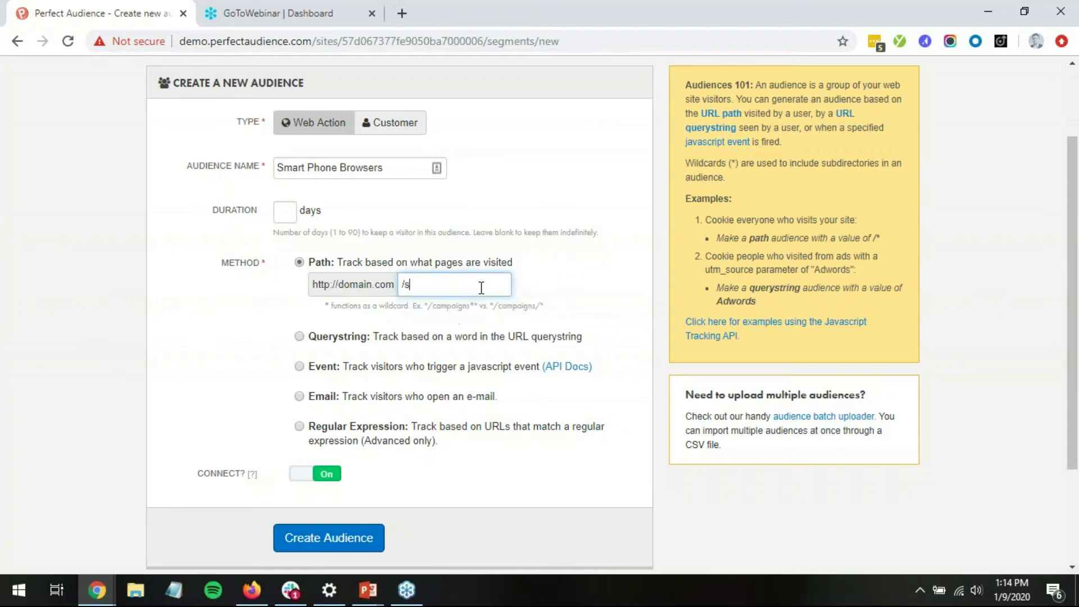
pyautogui.write('martphones*')
# Preview the audience's Querystring, Event and Regular Expression tracking methods, ending back on the Path method.
pyautogui.click(299, 336)
pyautogui.click(309, 351)
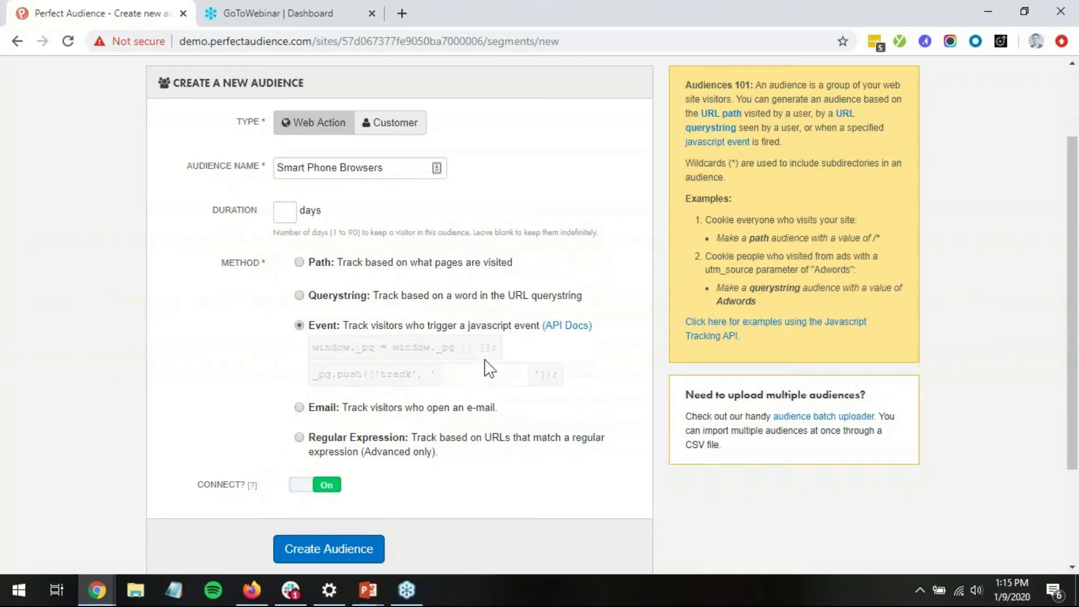
pyautogui.click(300, 443)
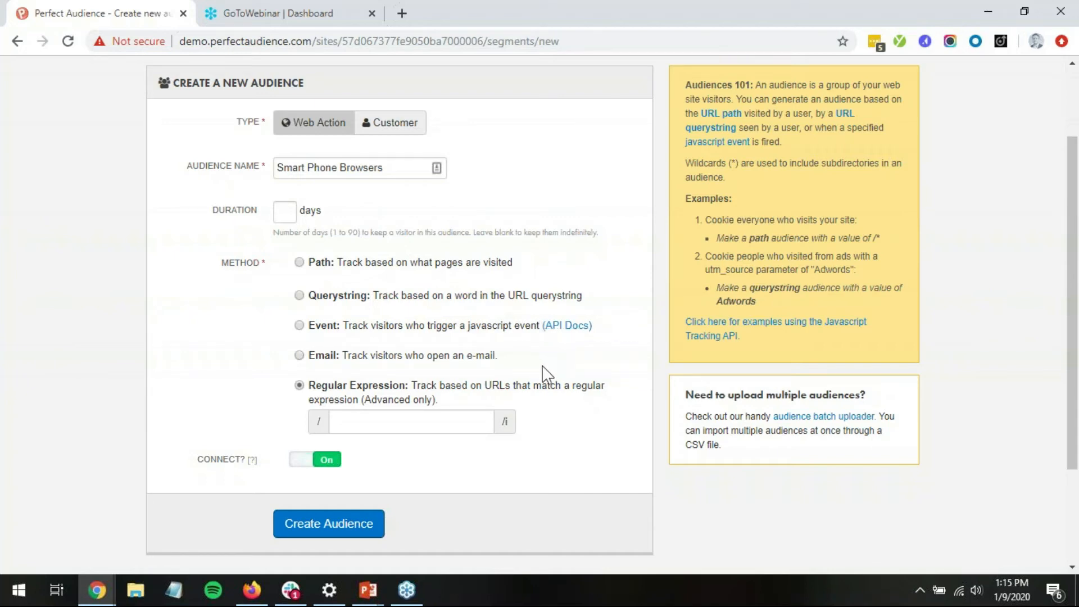
pyautogui.click(299, 262)
# Set the audience duration to 30 days, create the audience and check it in the audience list.
pyautogui.click(286, 212)
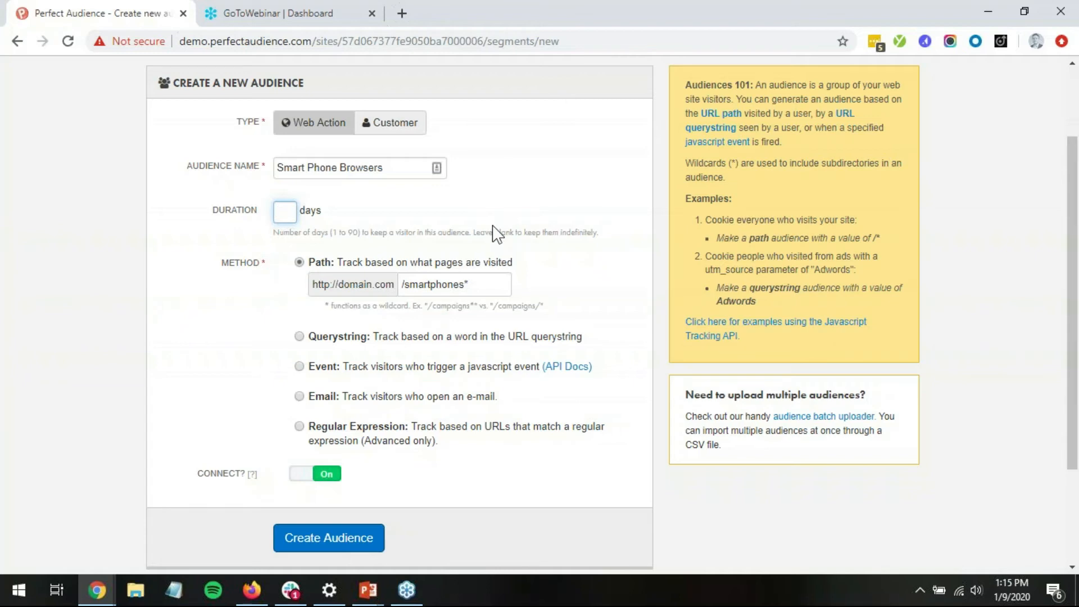
pyautogui.write('30')
pyautogui.click(369, 538)
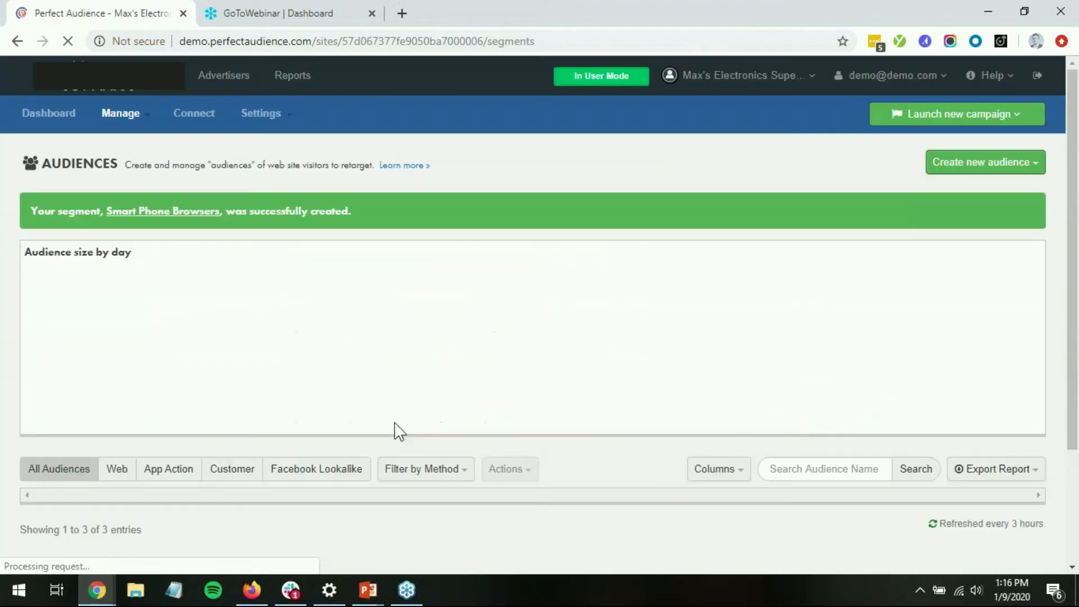
pyautogui.scroll(-2, 428, 304)
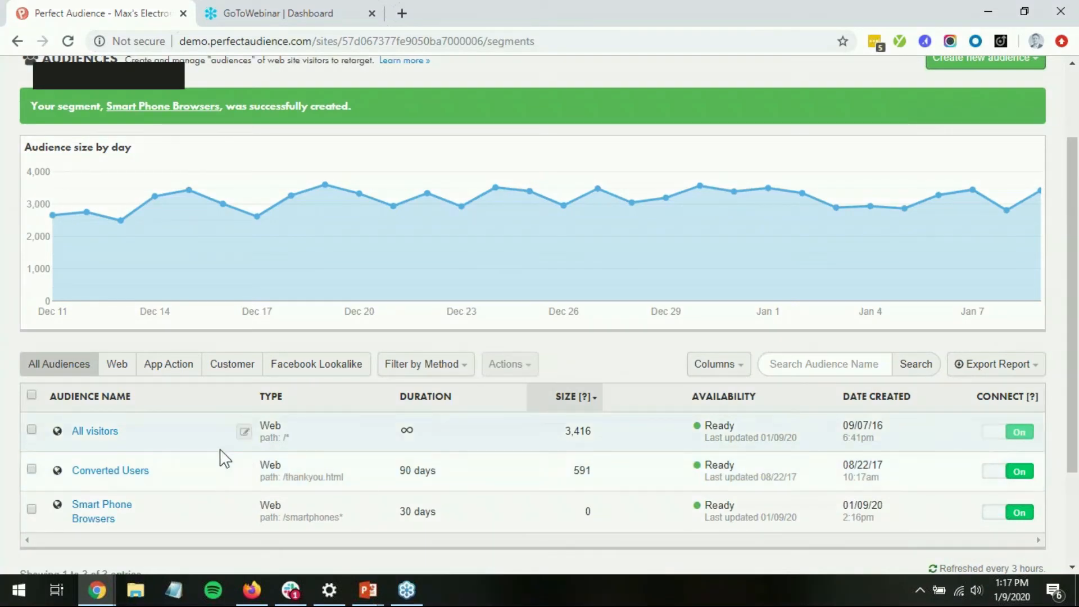
# Open the page for creating a new ad.
pyautogui.scroll(2, 228, 463)
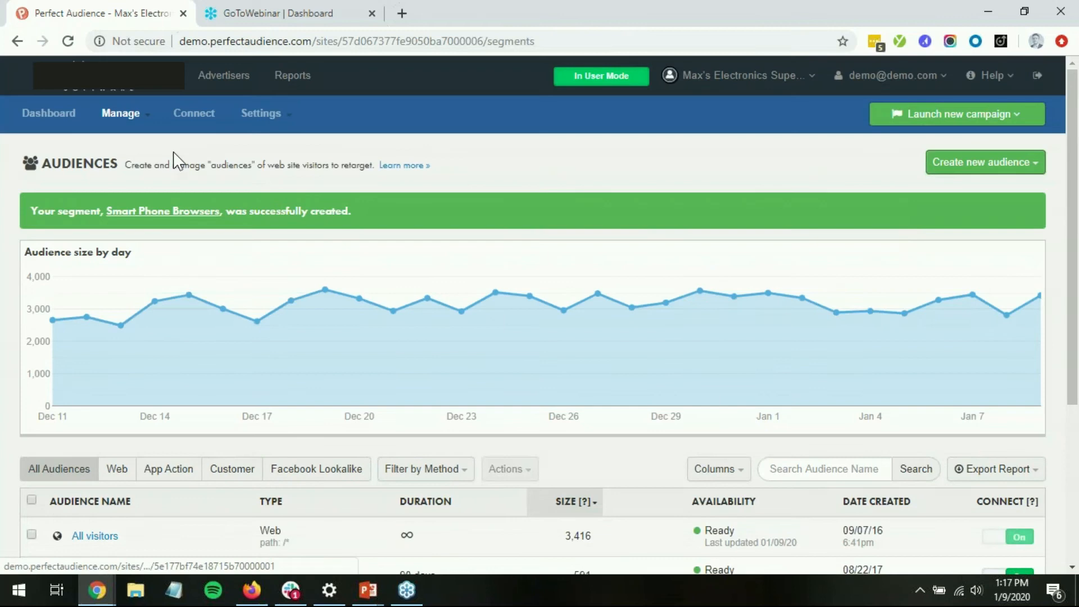
pyautogui.click(142, 115)
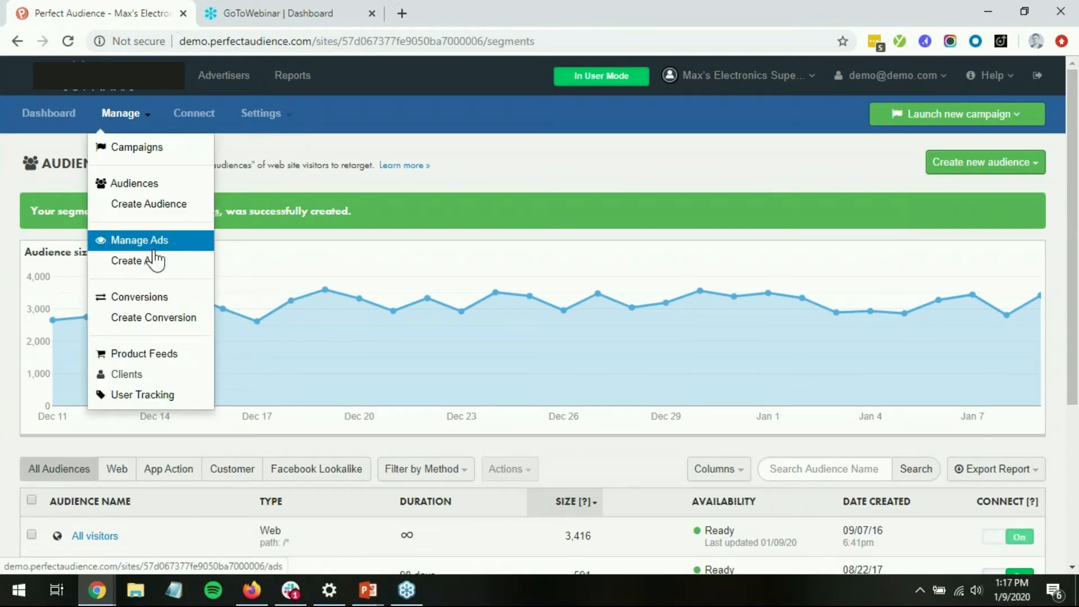
pyautogui.click(155, 270)
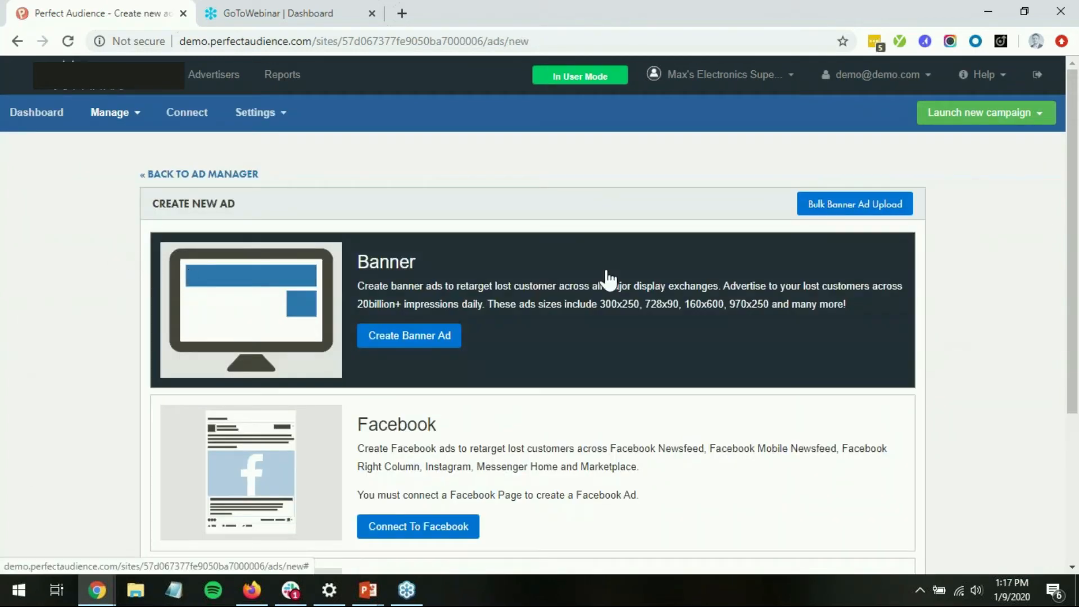
# Review the Banner, Facebook and Dynamic Banner ad types and start creating a banner ad.
pyautogui.scroll(-2, 607, 278)
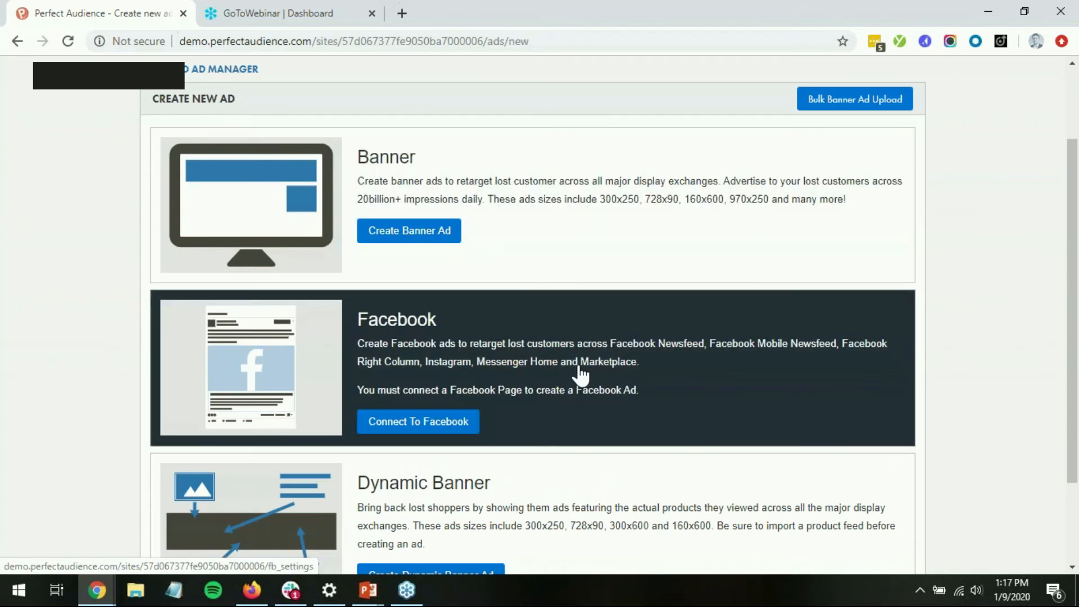
pyautogui.scroll(-2, 581, 370)
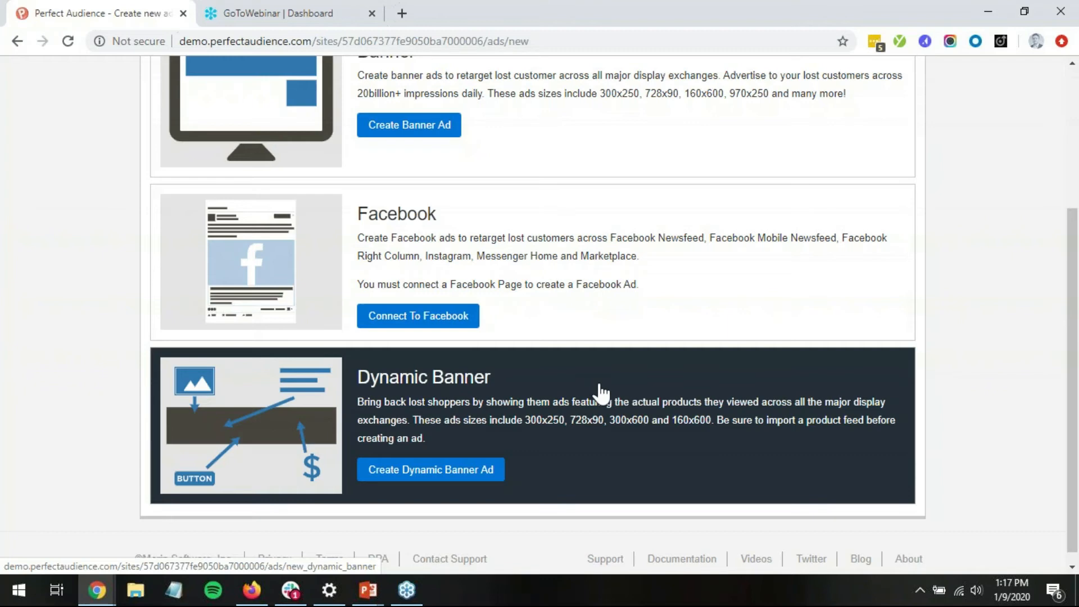
pyautogui.scroll(2, 598, 388)
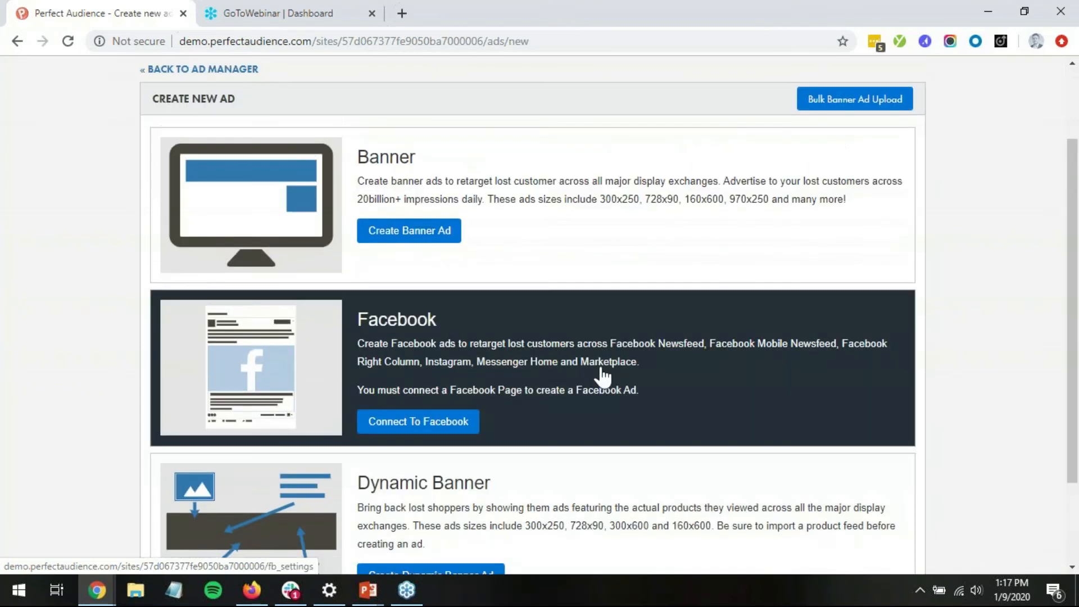
pyautogui.click(596, 242)
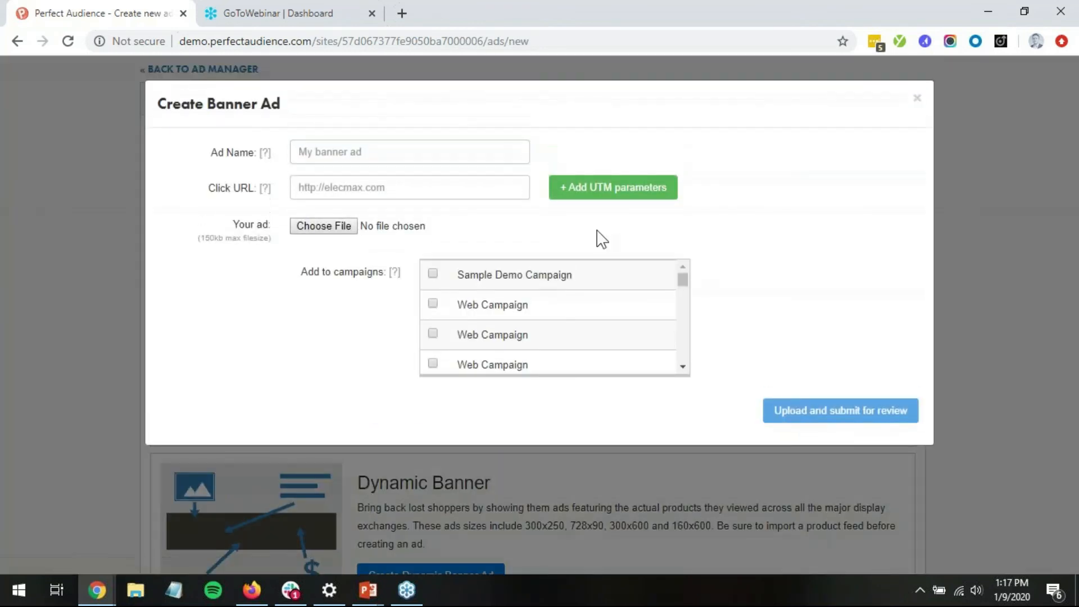
pyautogui.click(441, 154)
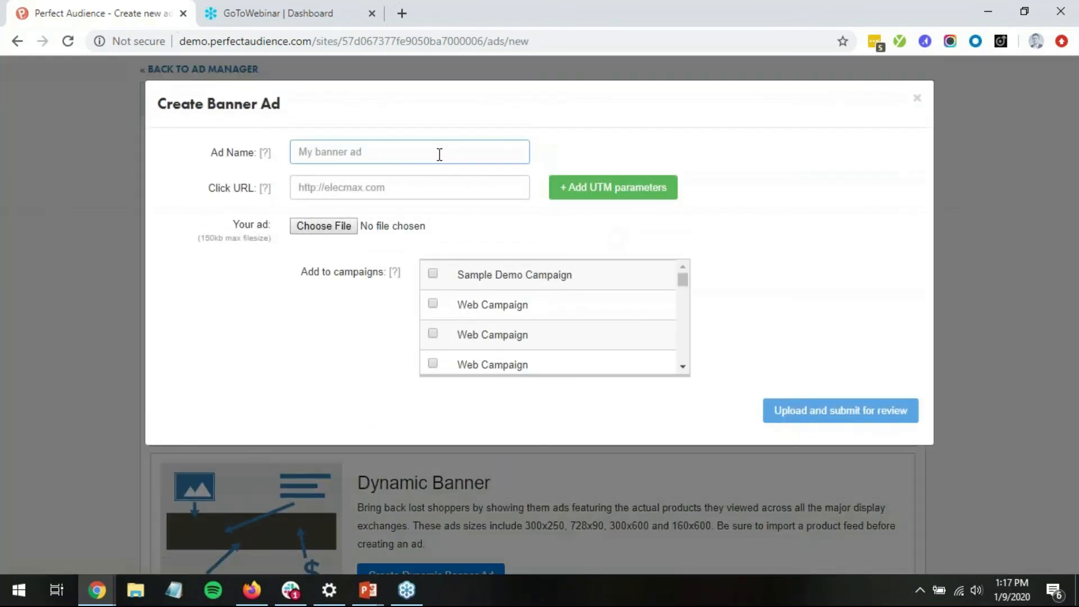
pyautogui.write("Max's Smartphone Ad")
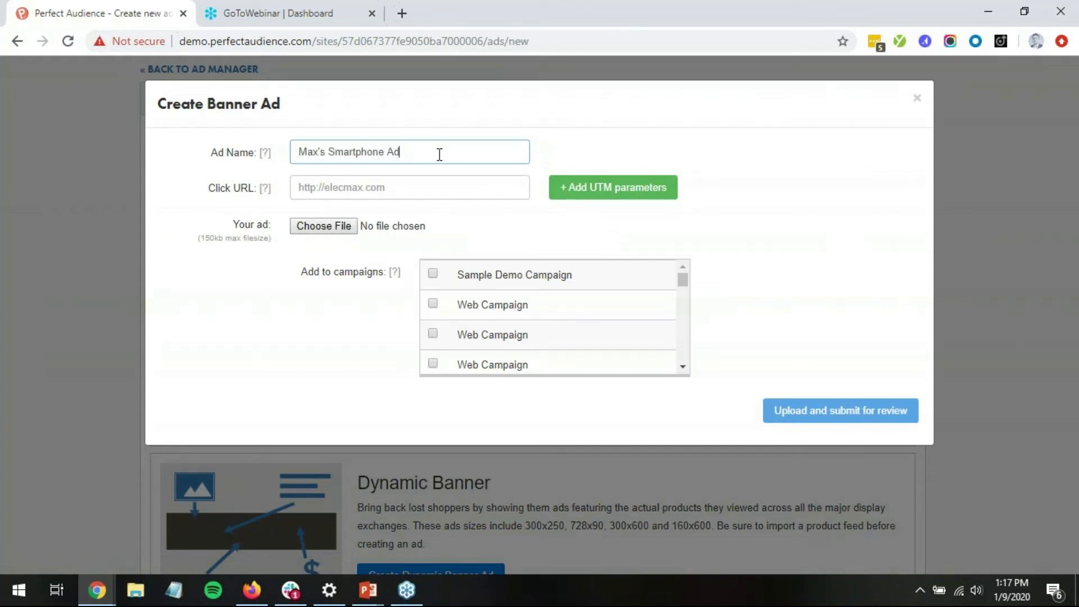
pyautogui.click(477, 188)
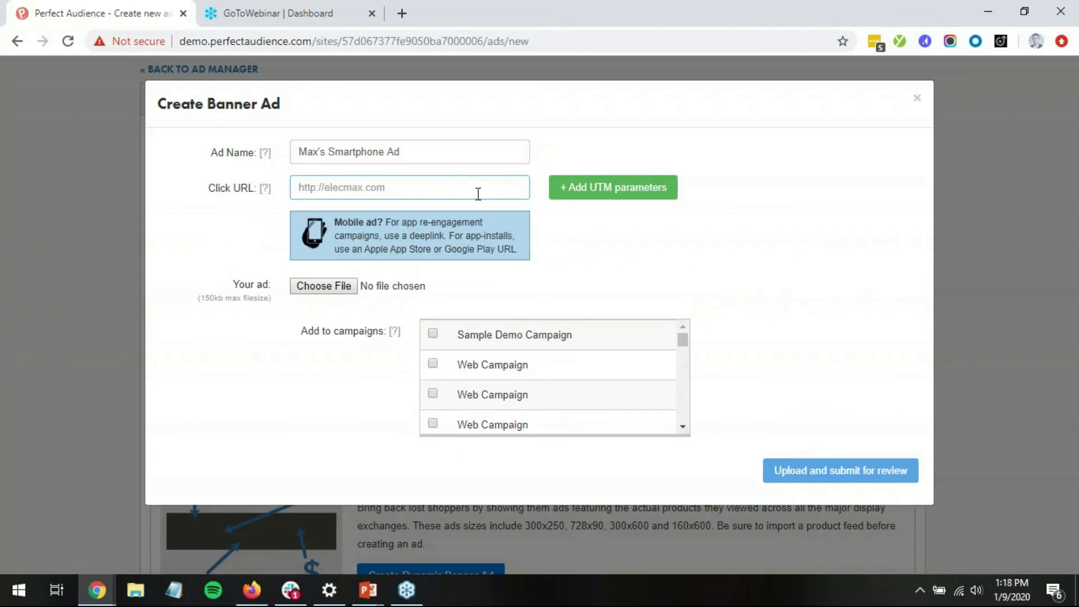
pyautogui.write('http://elecmax.com/smartphones.html')
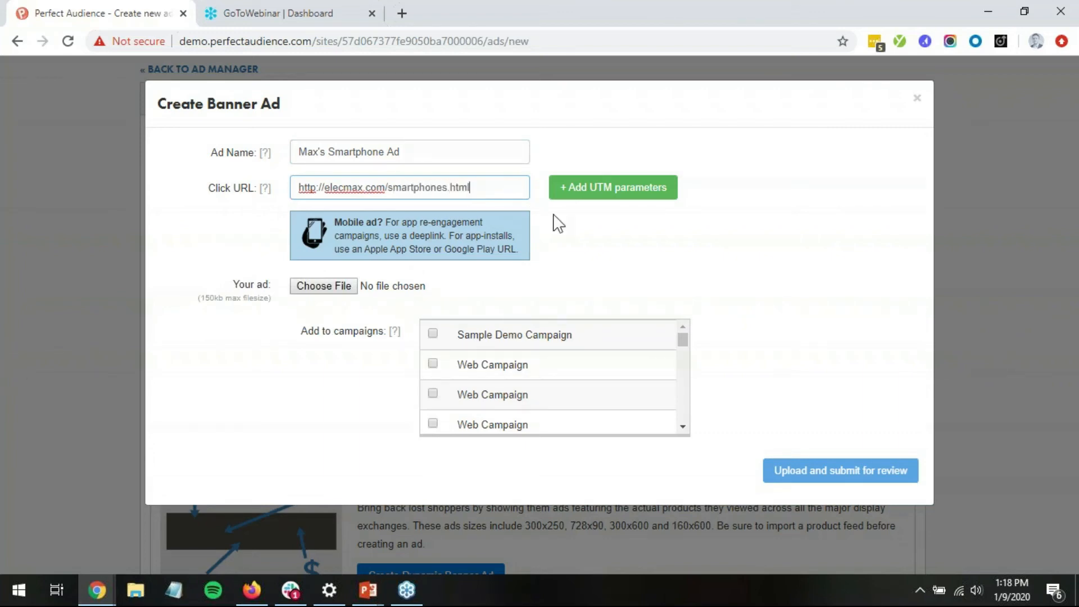
pyautogui.click(619, 203)
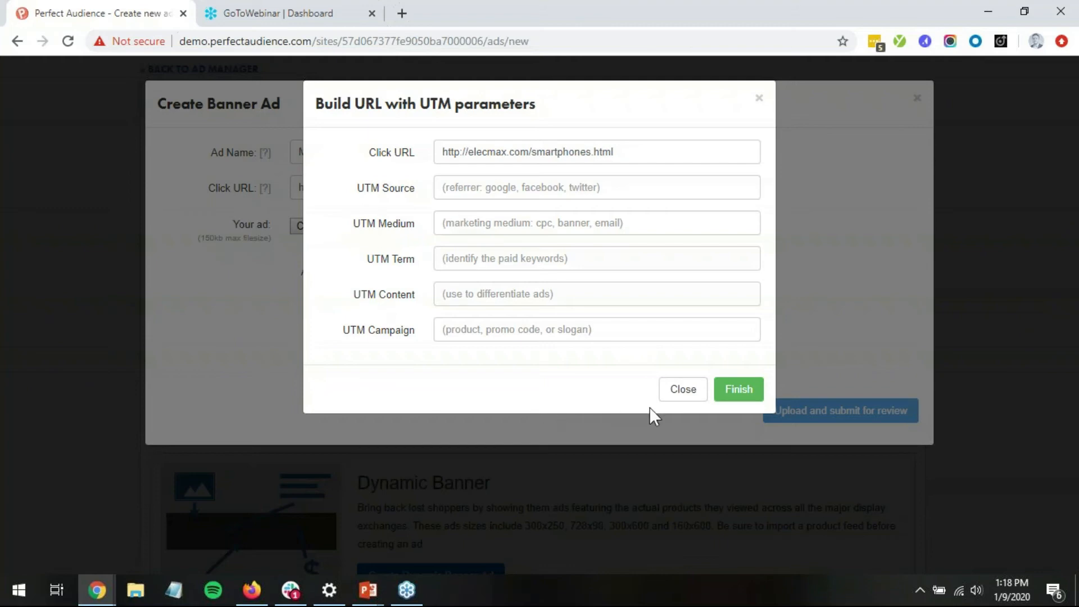
pyautogui.click(678, 396)
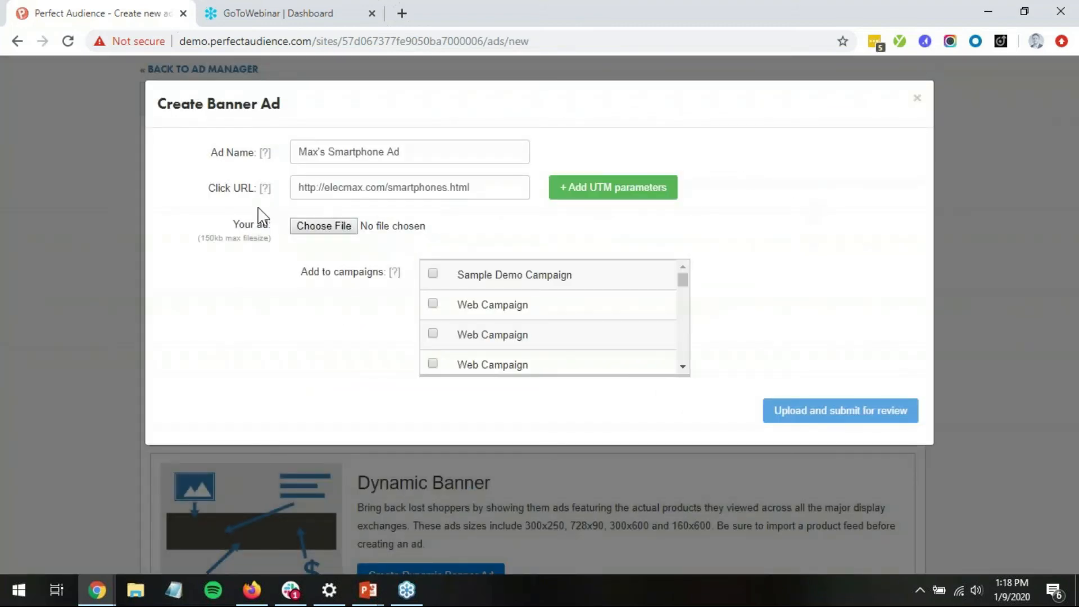
# Attach the 300x250 free shipping smartphone image from the Desktop to the banner ad and submit the ad for review.
pyautogui.click(307, 225)
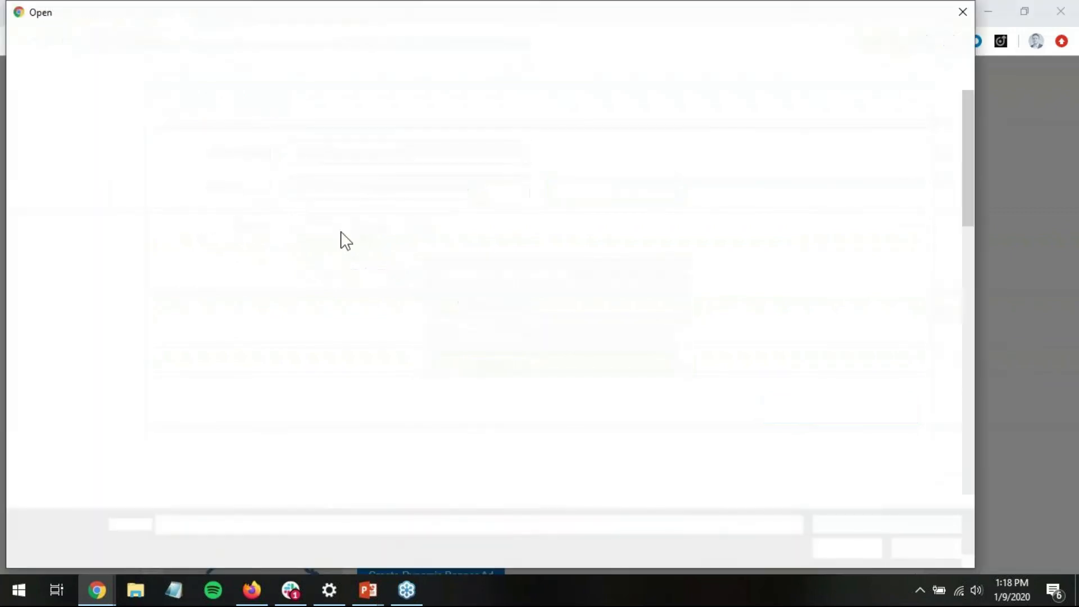
pyautogui.scroll(-8, 489, 293)
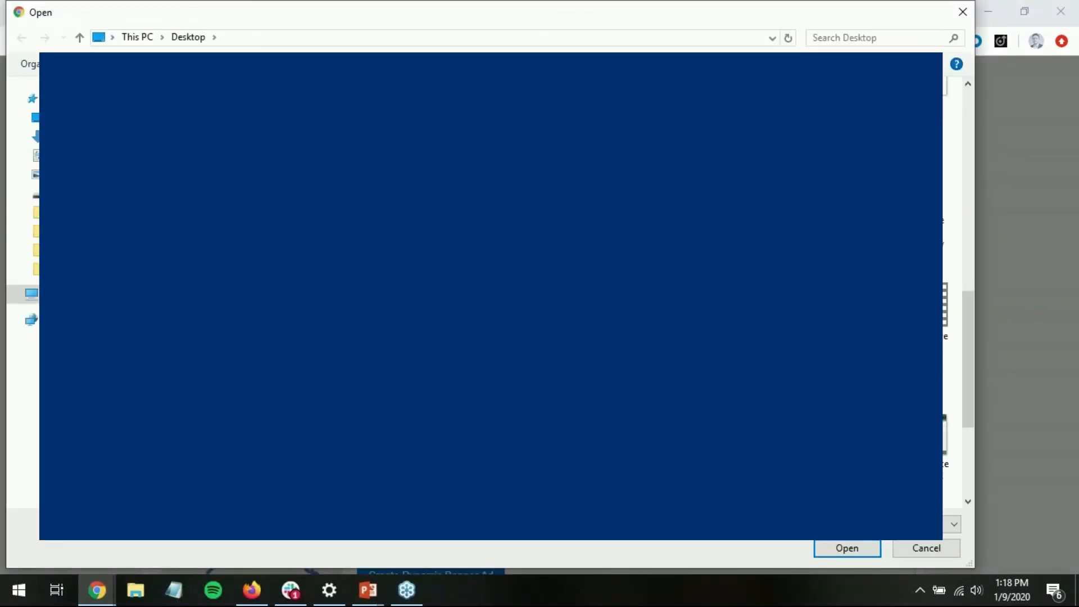
pyautogui.doubleClick(687, 264)
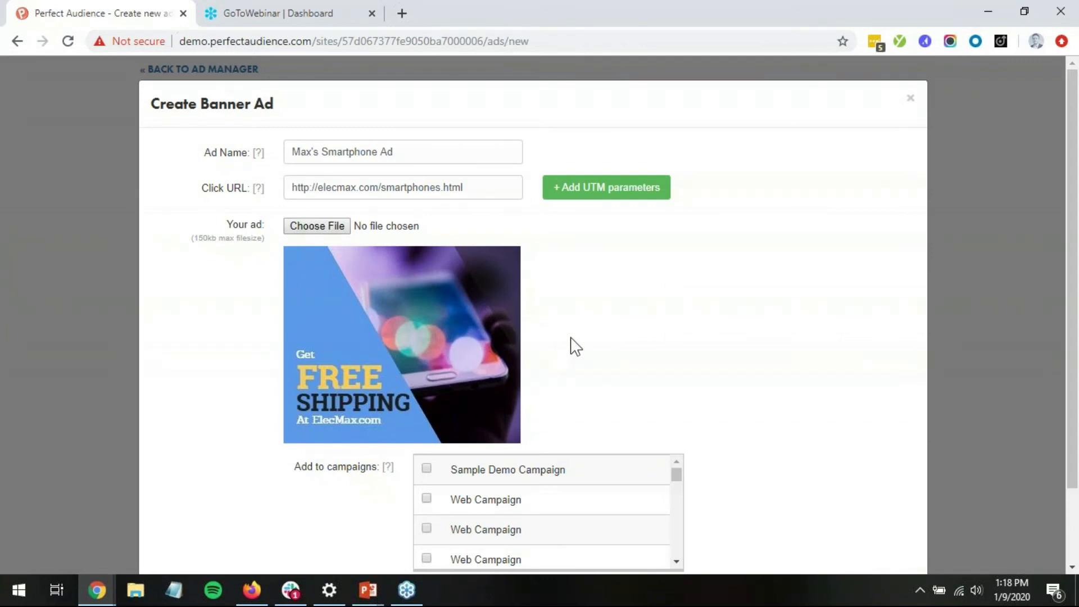
pyautogui.scroll(-2, 742, 315)
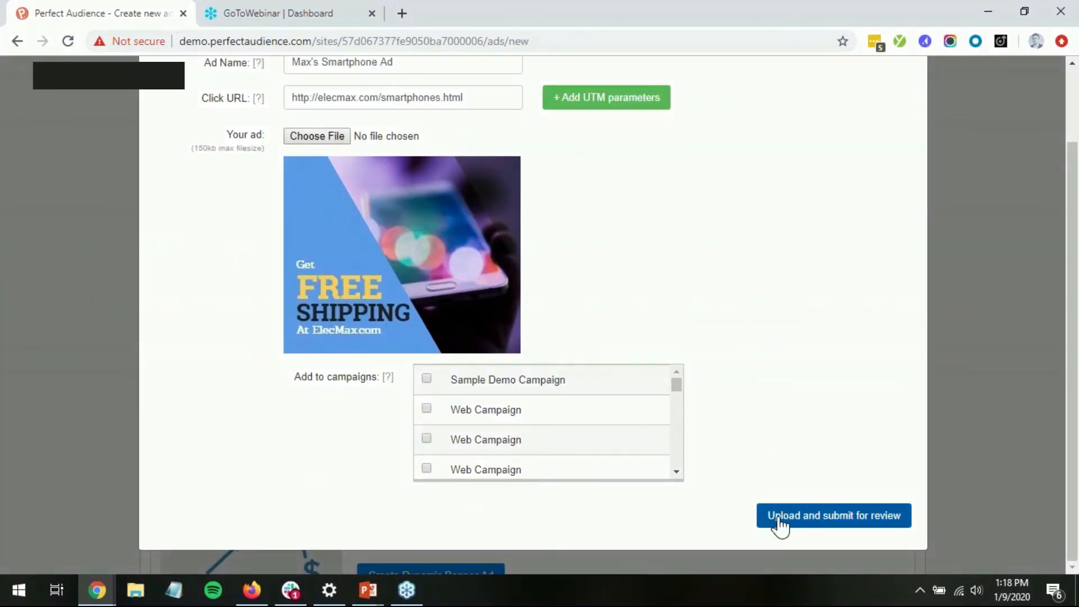
pyautogui.click(814, 520)
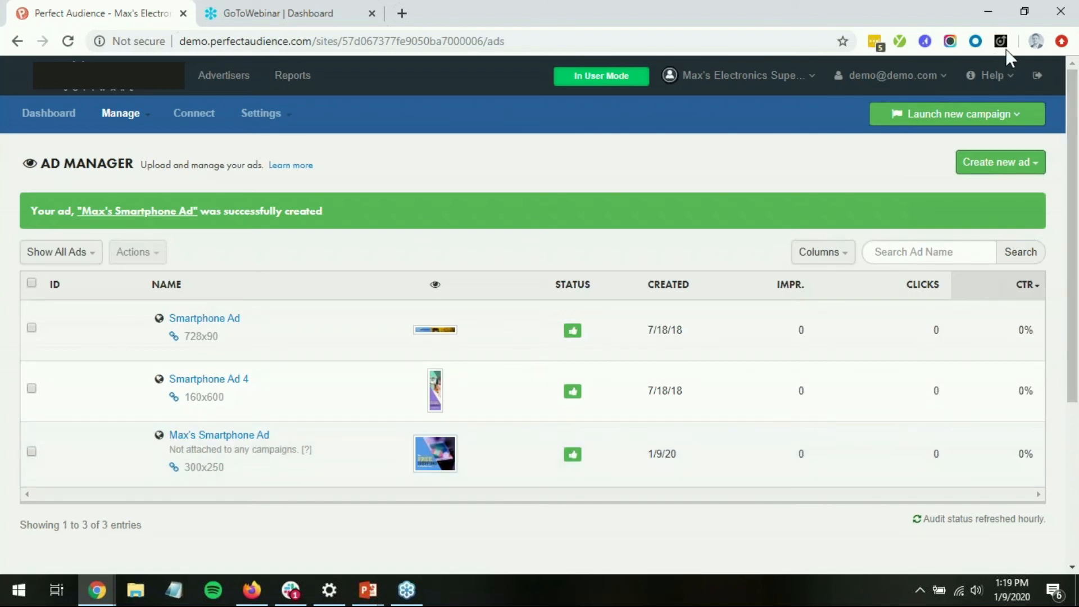
# Start a new web campaign that targets the Smart Phone Browsers audience and excludes Converted Users.
pyautogui.click(950, 122)
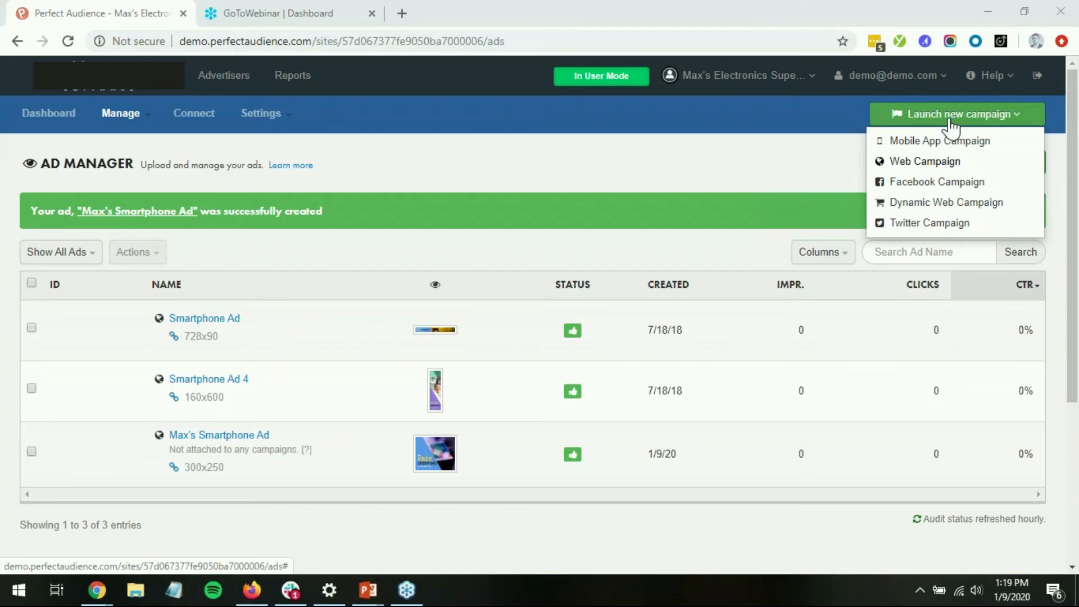
pyautogui.click(929, 171)
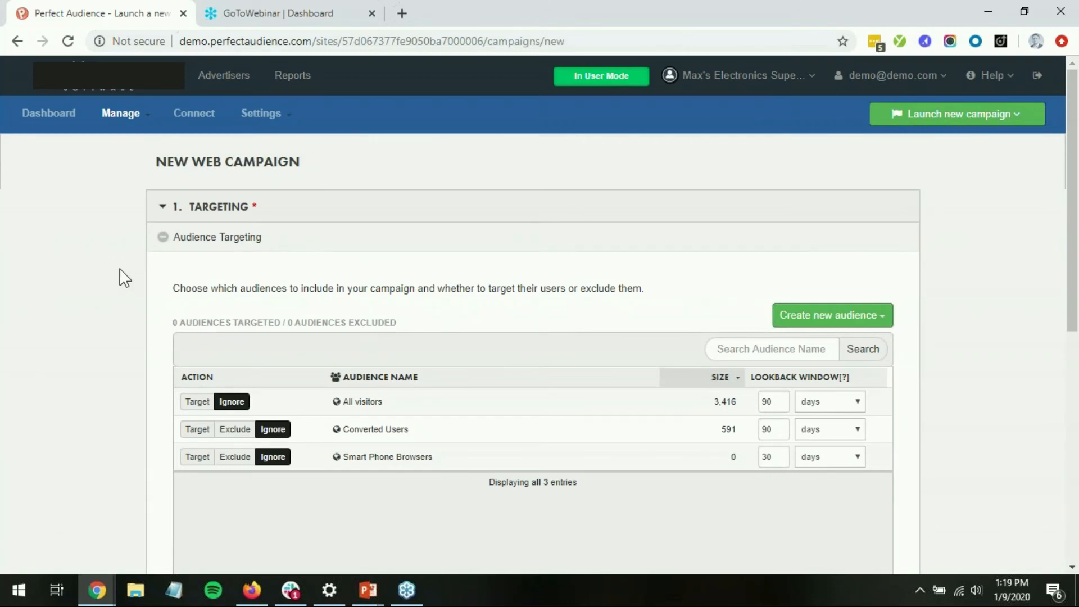
pyautogui.scroll(-2, 122, 277)
pyautogui.click(196, 354)
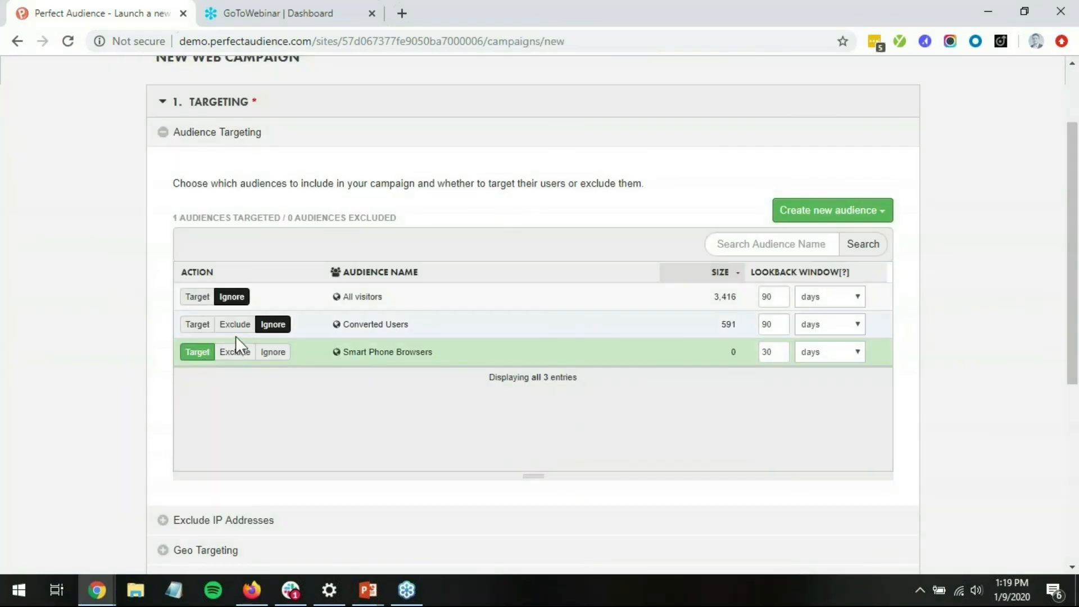
pyautogui.click(235, 326)
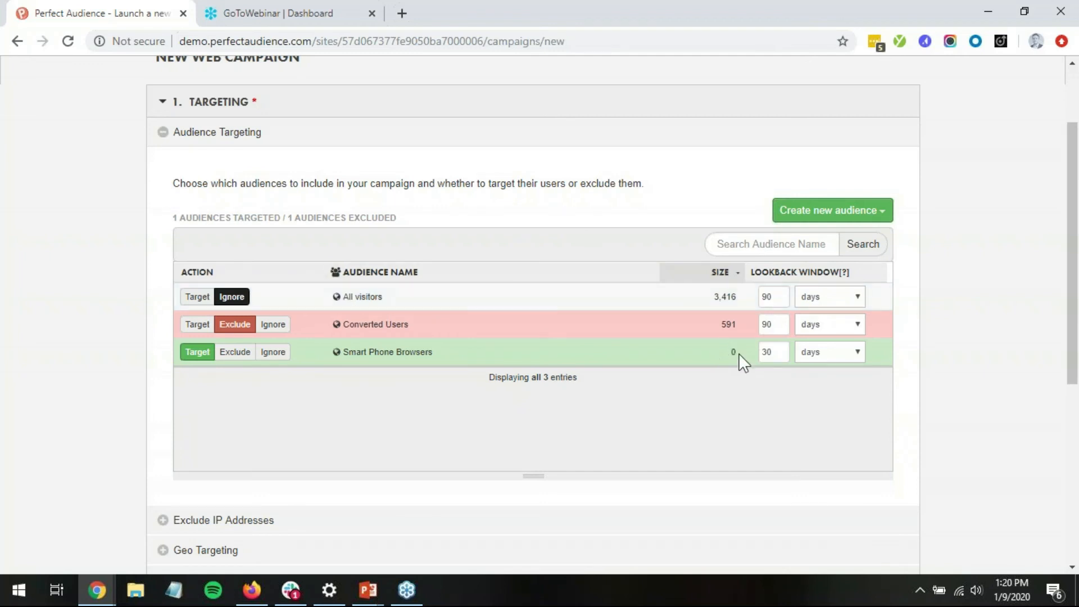
# Try the specific countries option in the campaign's geo targeting and browse its country list.
pyautogui.scroll(-2, 649, 366)
pyautogui.scroll(-4, 288, 290)
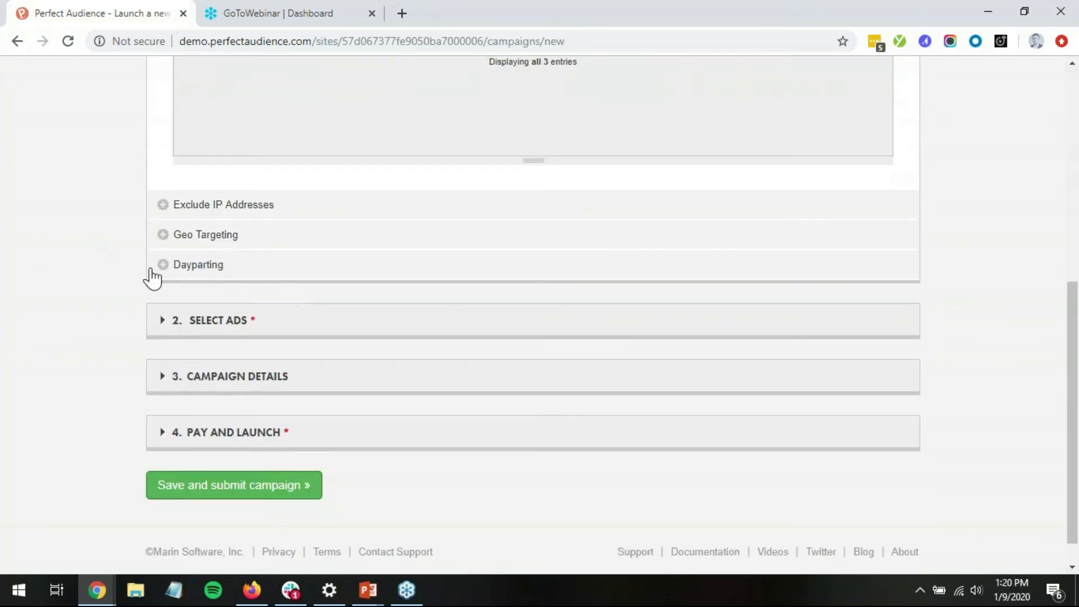
pyautogui.click(211, 238)
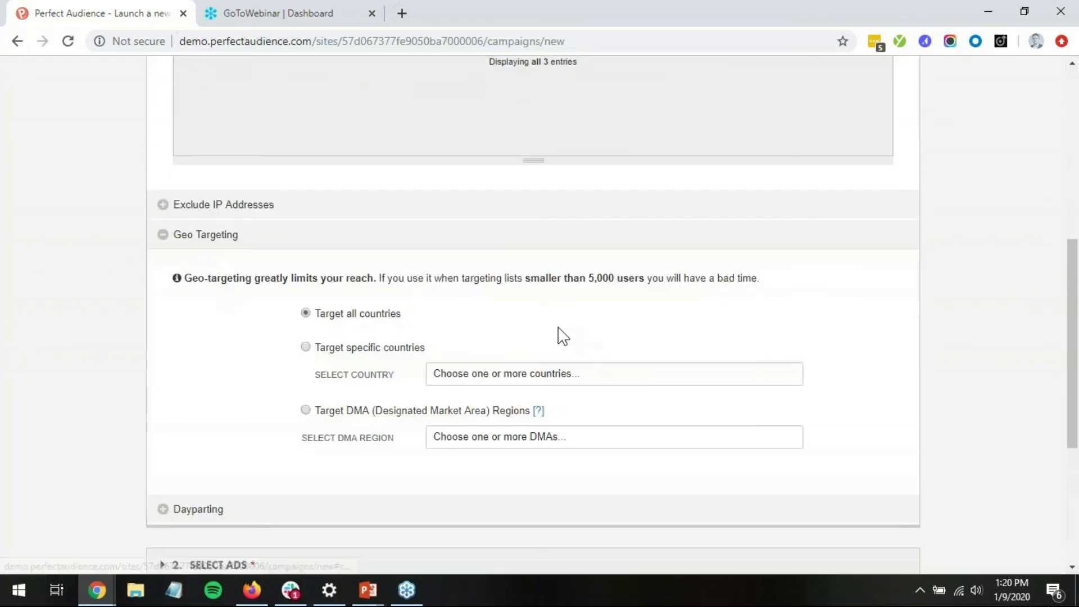
pyautogui.scroll(-2, 559, 332)
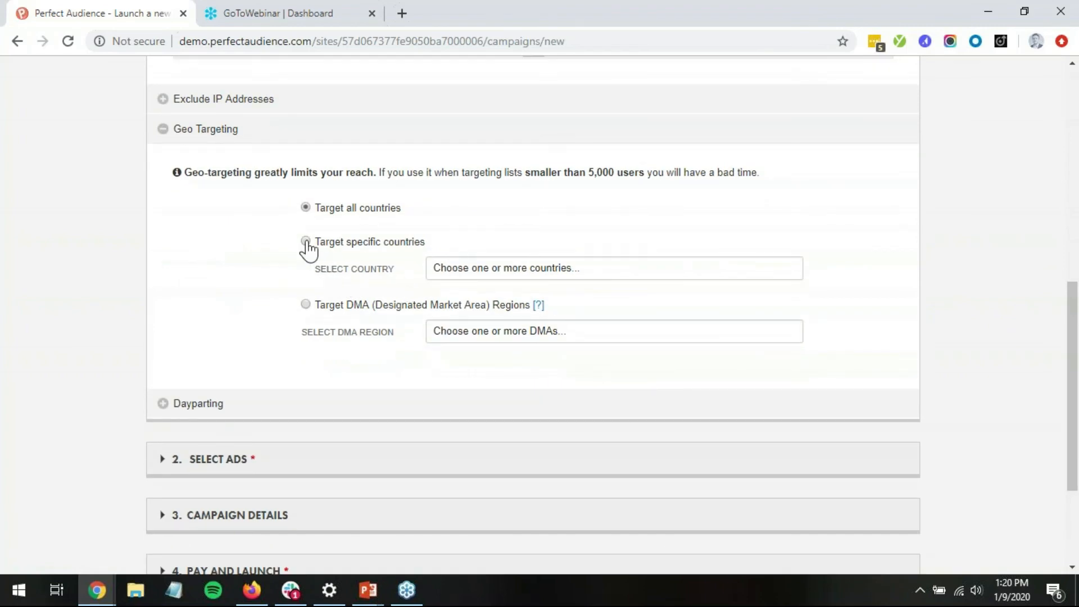
pyautogui.click(306, 241)
pyautogui.click(470, 269)
pyautogui.scroll(-15, 548, 331)
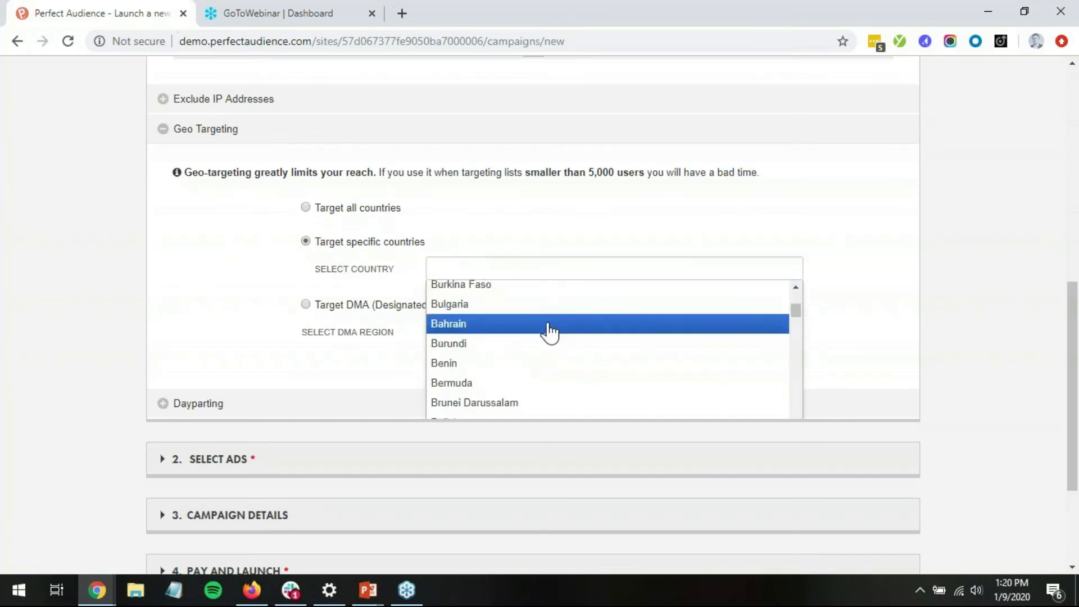
pyautogui.scroll(-10, 548, 333)
# Try targeting the Omaha, NE DMA region, and return the geo targeting to all countries.
pyautogui.click(306, 304)
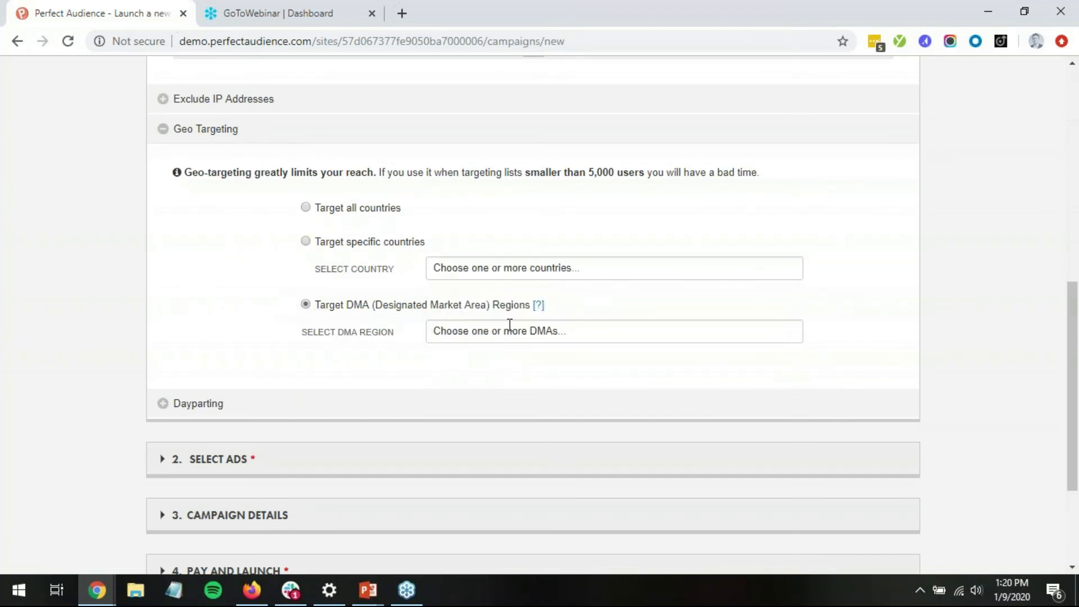
pyautogui.click(544, 331)
pyautogui.scroll(-15, 568, 387)
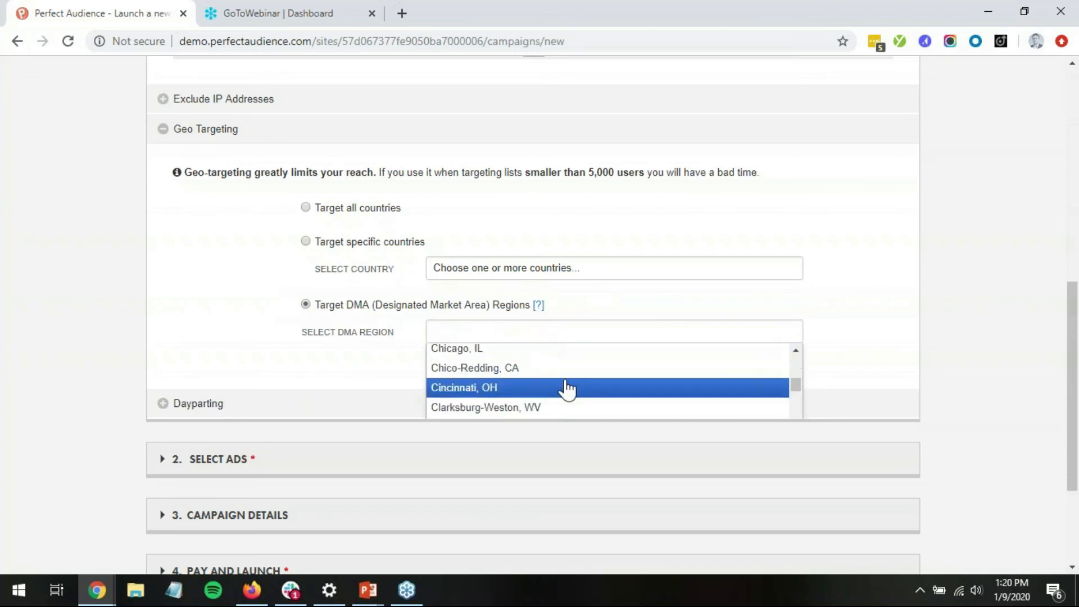
pyautogui.scroll(-18, 567, 385)
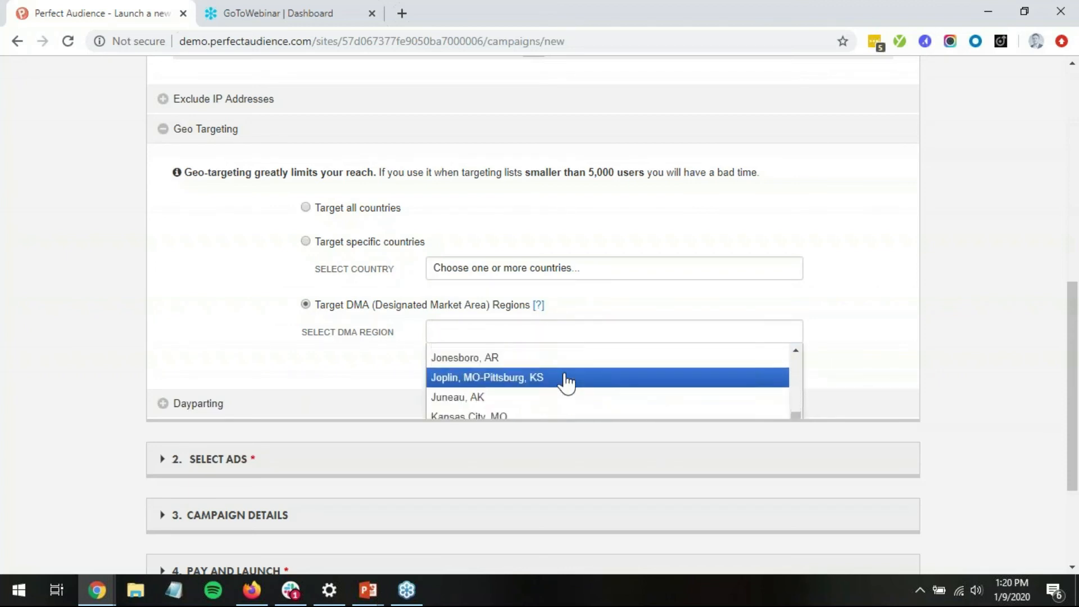
pyautogui.scroll(-18, 562, 380)
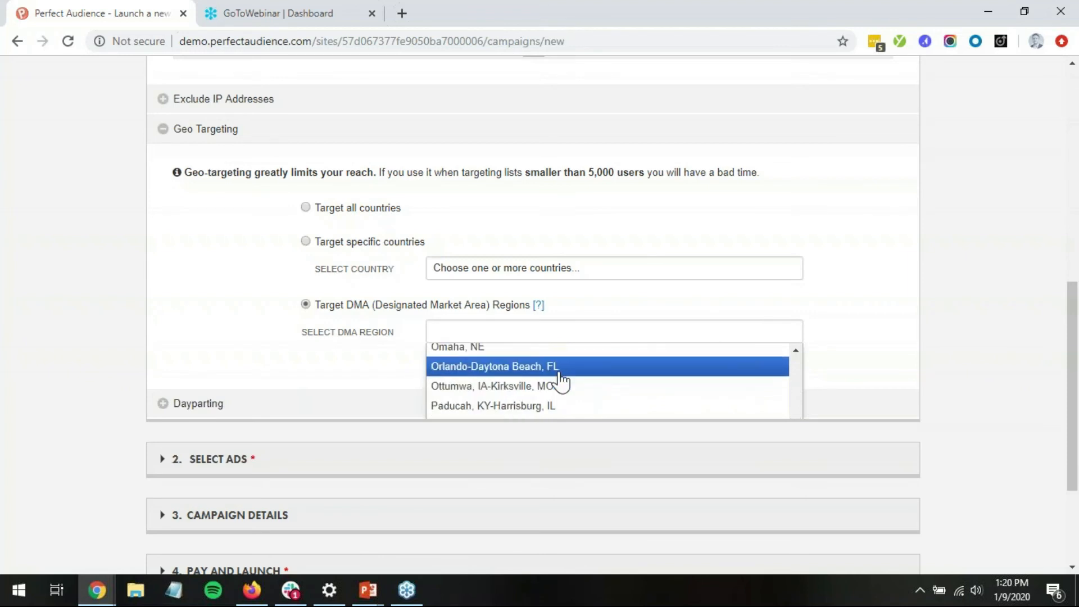
pyautogui.scroll(1, 560, 371)
pyautogui.click(557, 359)
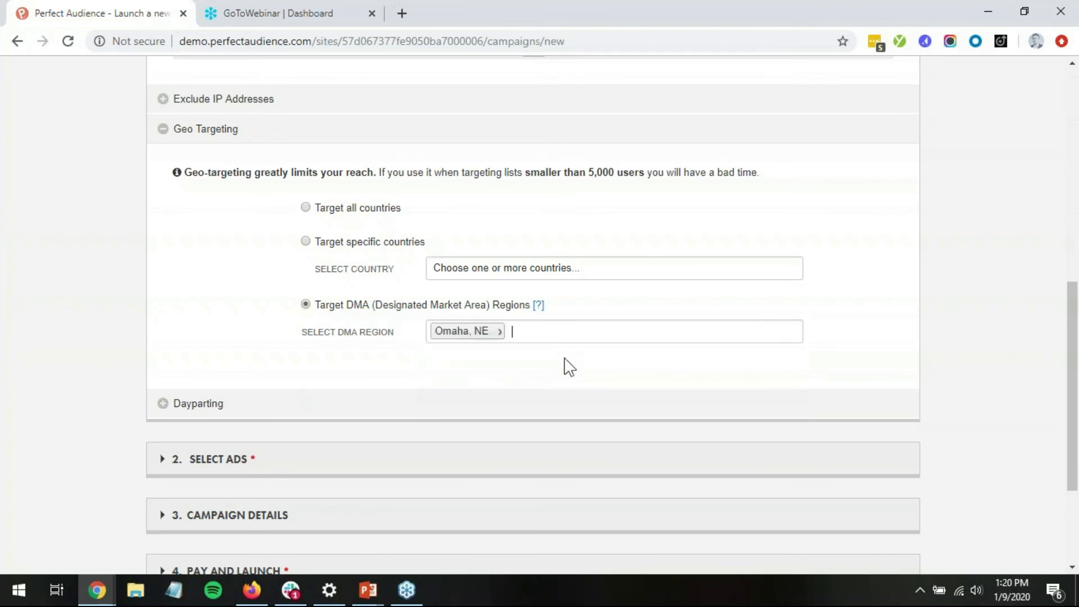
pyautogui.click(307, 208)
# Add Max's Smartphone Ad, Smartphone Ad 4 and Smartphone Ad to the campaign's selected ads.
pyautogui.scroll(-3, 111, 325)
pyautogui.click(180, 297)
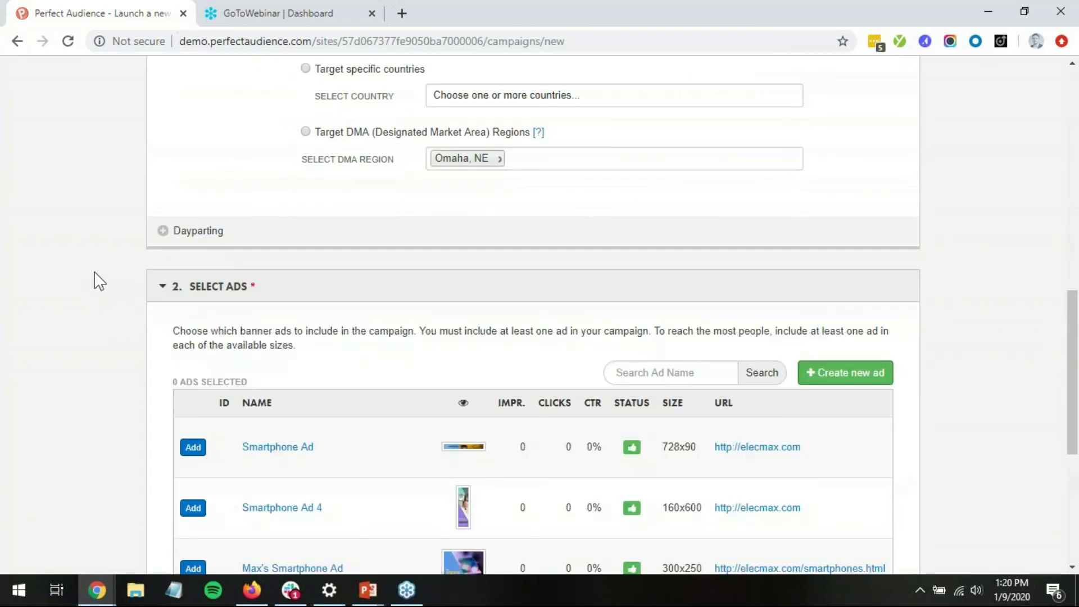
pyautogui.scroll(-2, 96, 279)
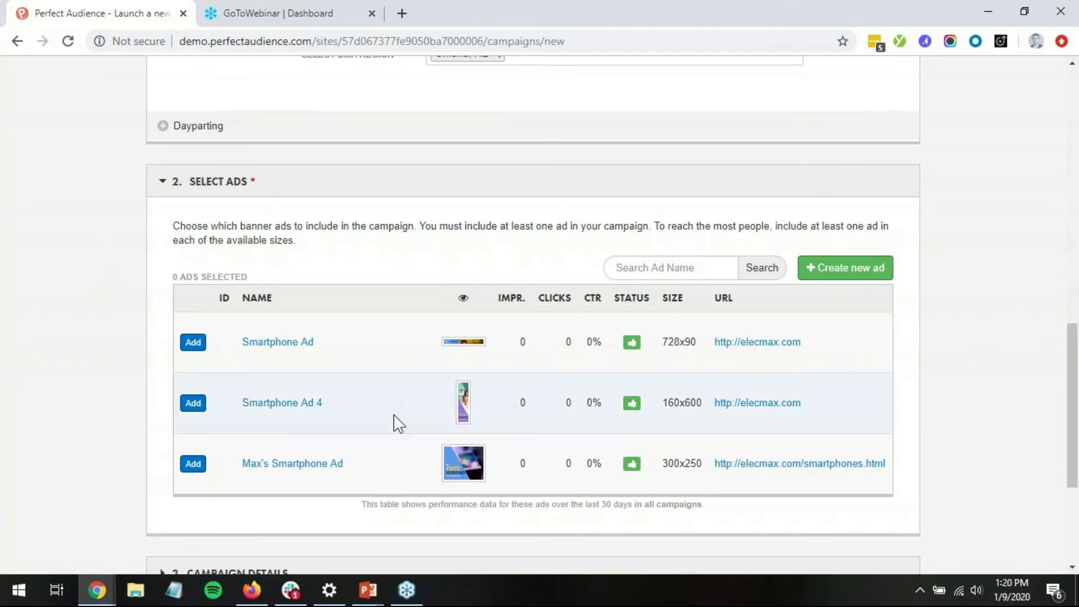
pyautogui.moveTo(466, 387)
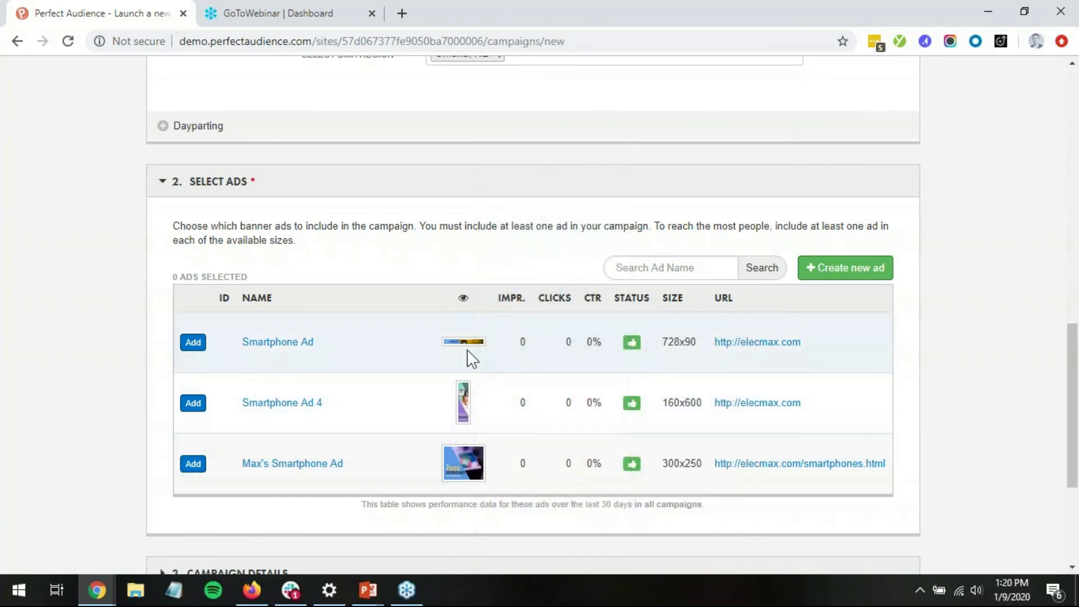
pyautogui.click(193, 465)
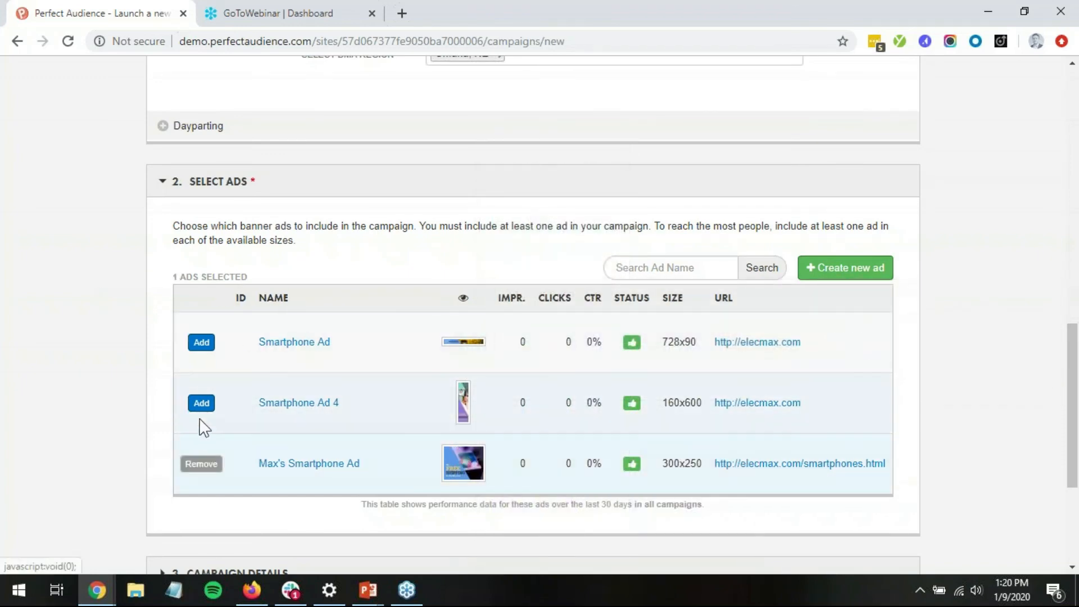
pyautogui.click(195, 405)
pyautogui.click(196, 343)
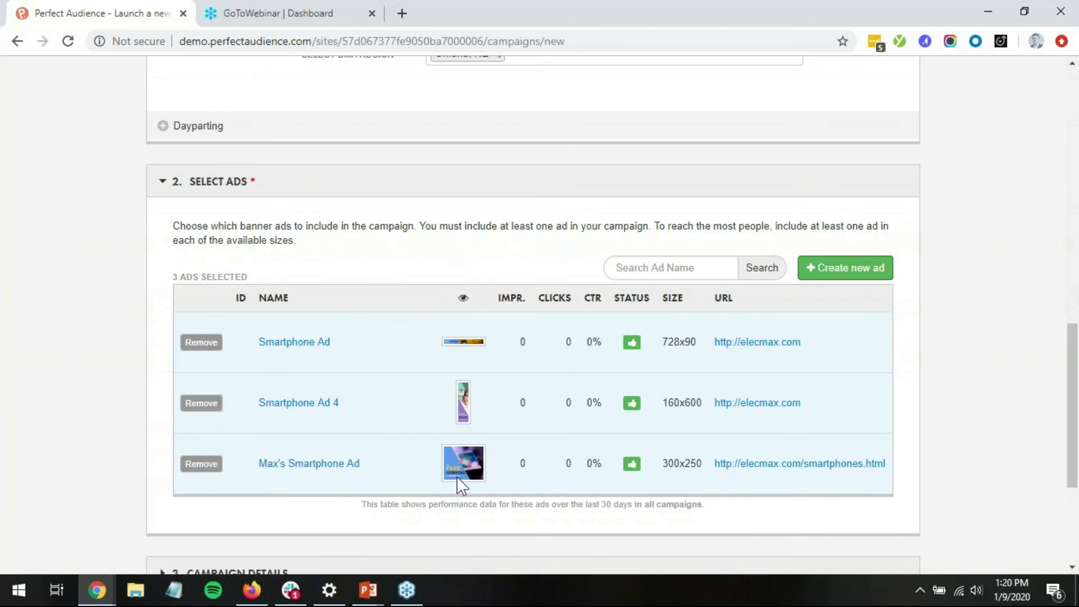
pyautogui.moveTo(461, 472)
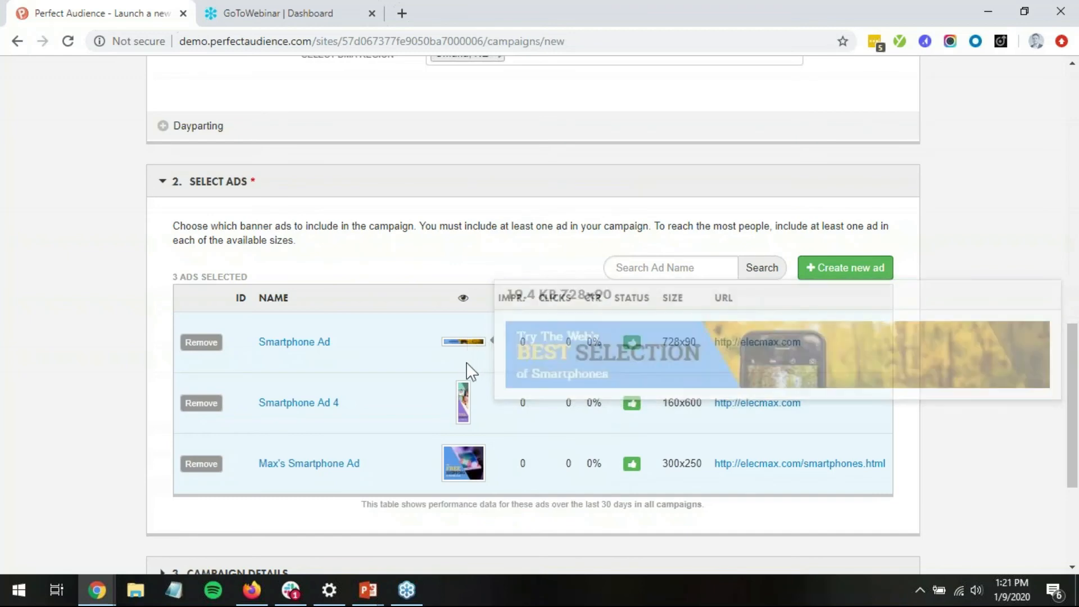
pyautogui.moveTo(467, 403)
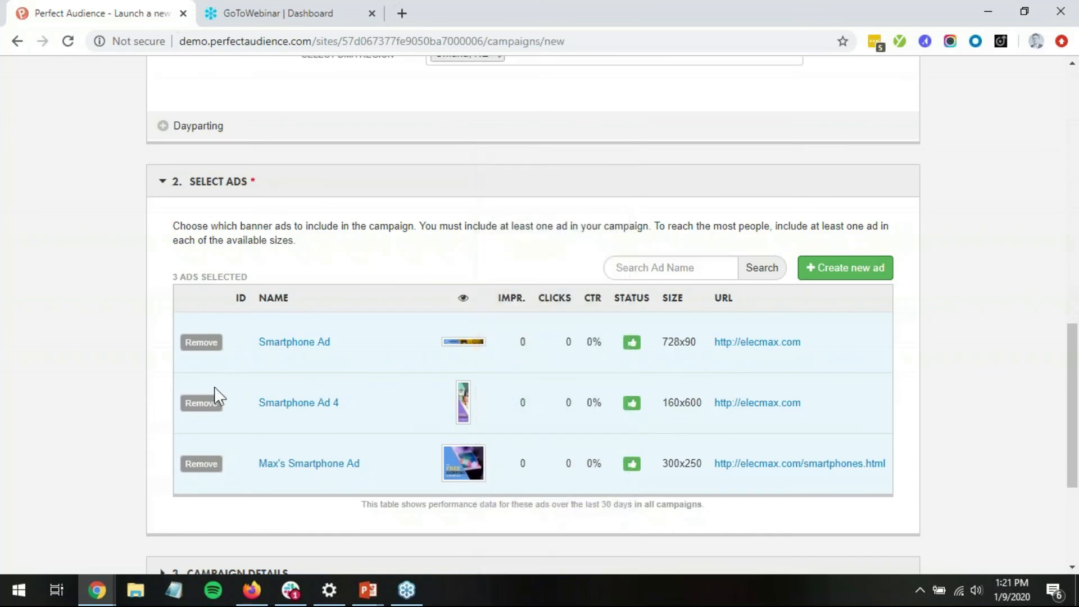
# Open the campaign details and name the campaign "Max's Smartphone Campaign".
pyautogui.scroll(-2, 101, 298)
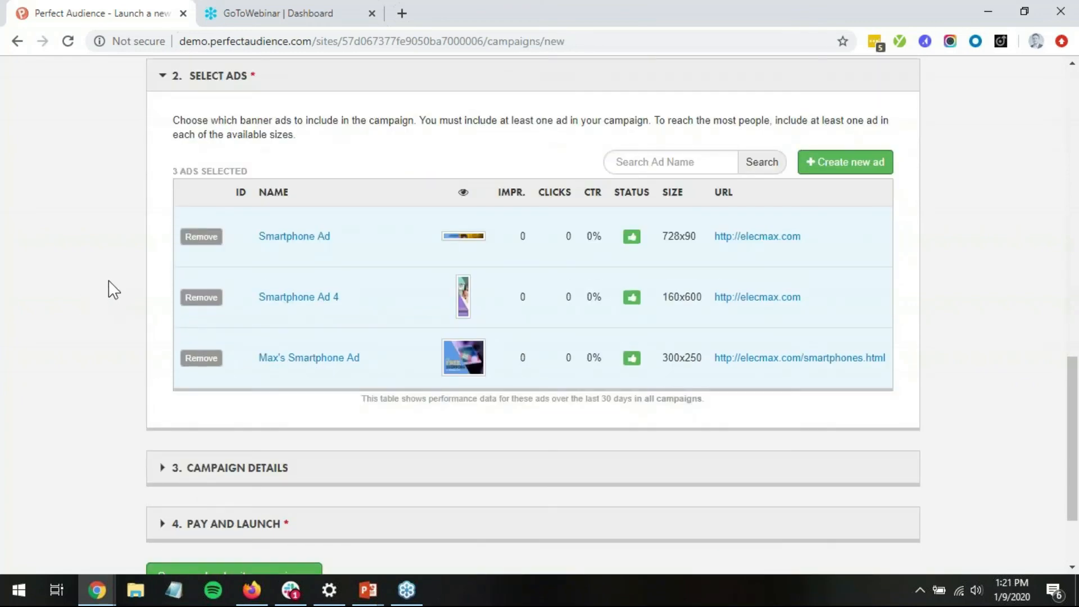
pyautogui.scroll(-2, 107, 304)
pyautogui.click(243, 367)
pyautogui.scroll(-4, 398, 260)
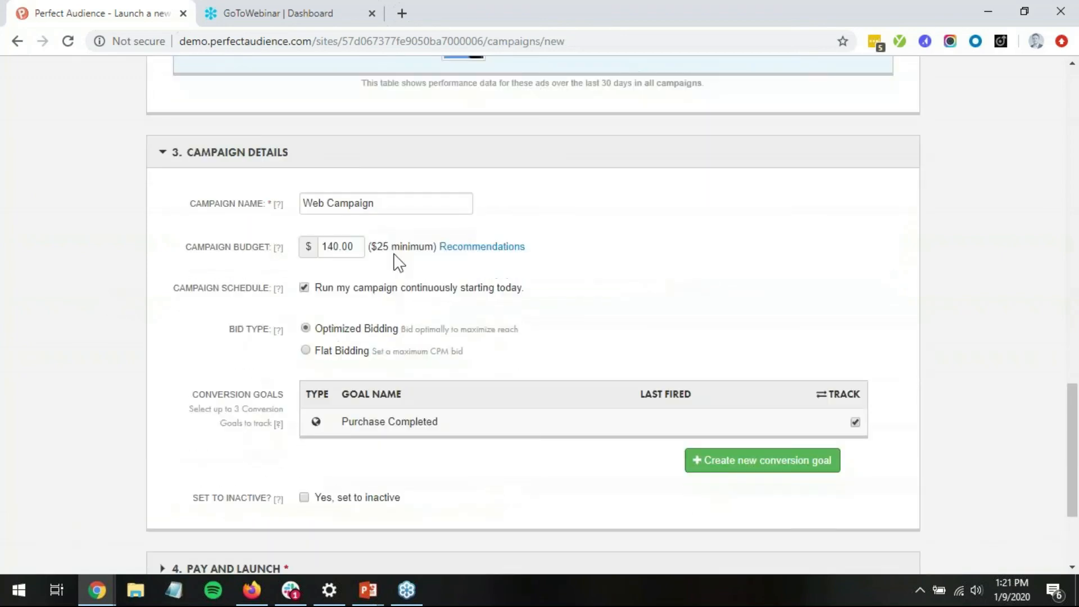
pyautogui.tripleClick(395, 199)
pyautogui.write('M')
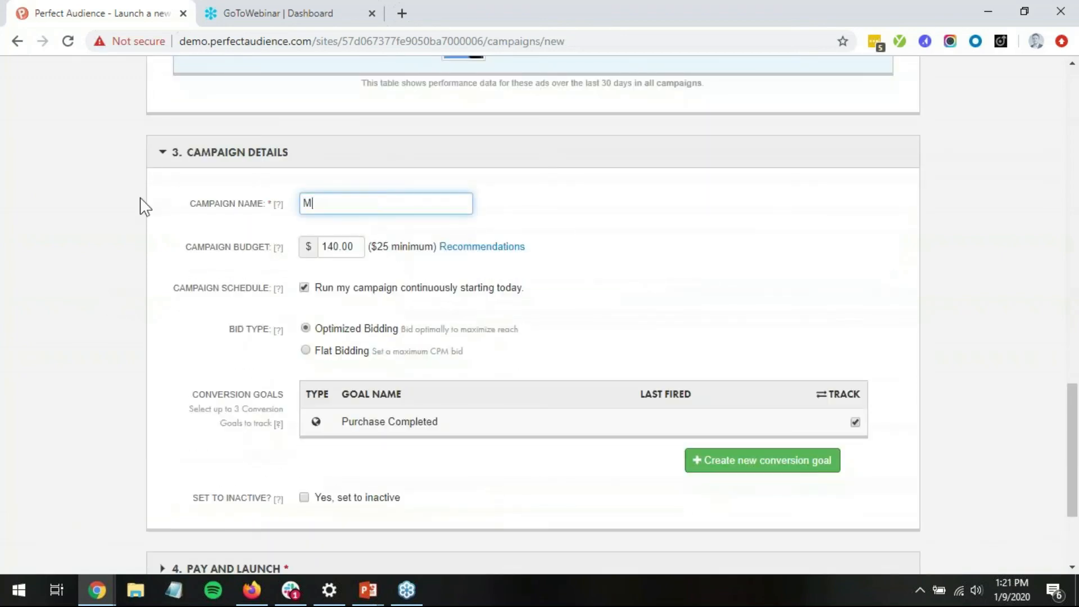
pyautogui.write("ax's Smartphone Campaign")
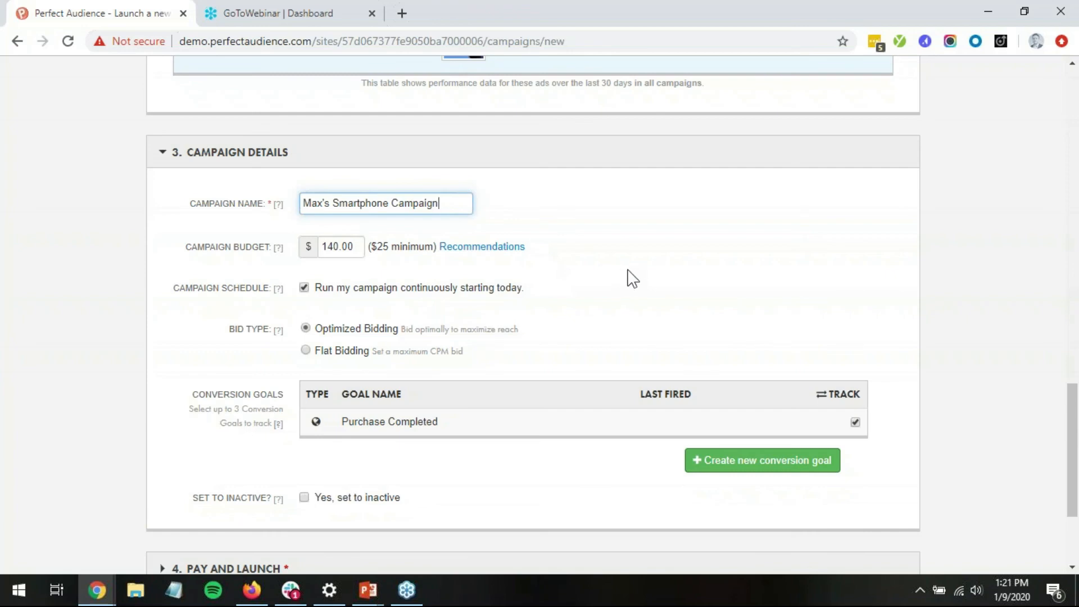
# Set the campaign budget to $500 and review the remaining campaign details.
pyautogui.moveTo(356, 247); pyautogui.dragTo(287, 250)
pyautogui.write('500')
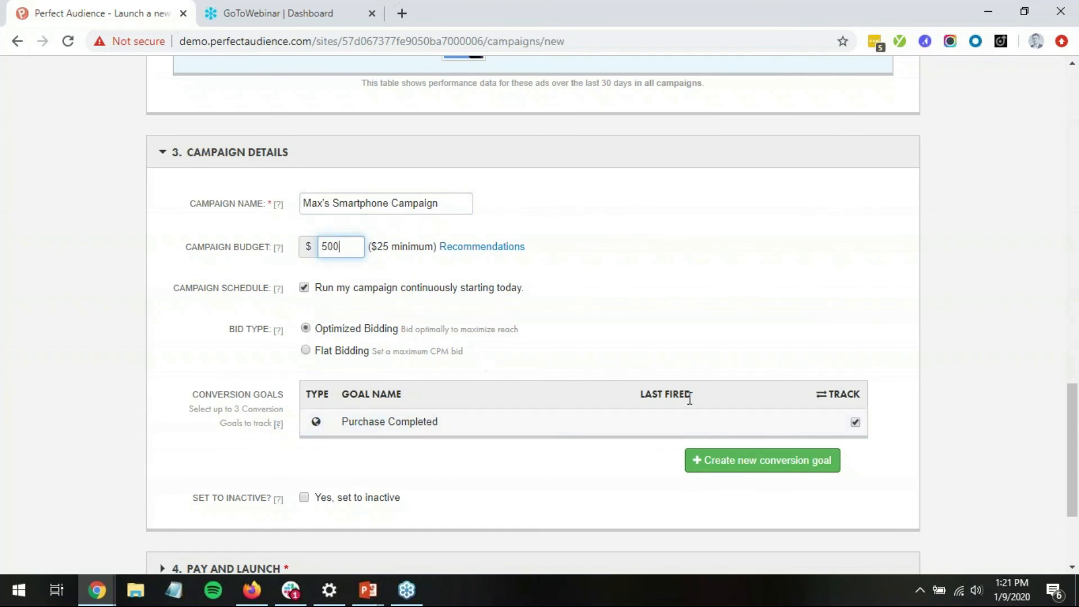
pyautogui.scroll(-3, 684, 394)
pyautogui.scroll(2, 562, 288)
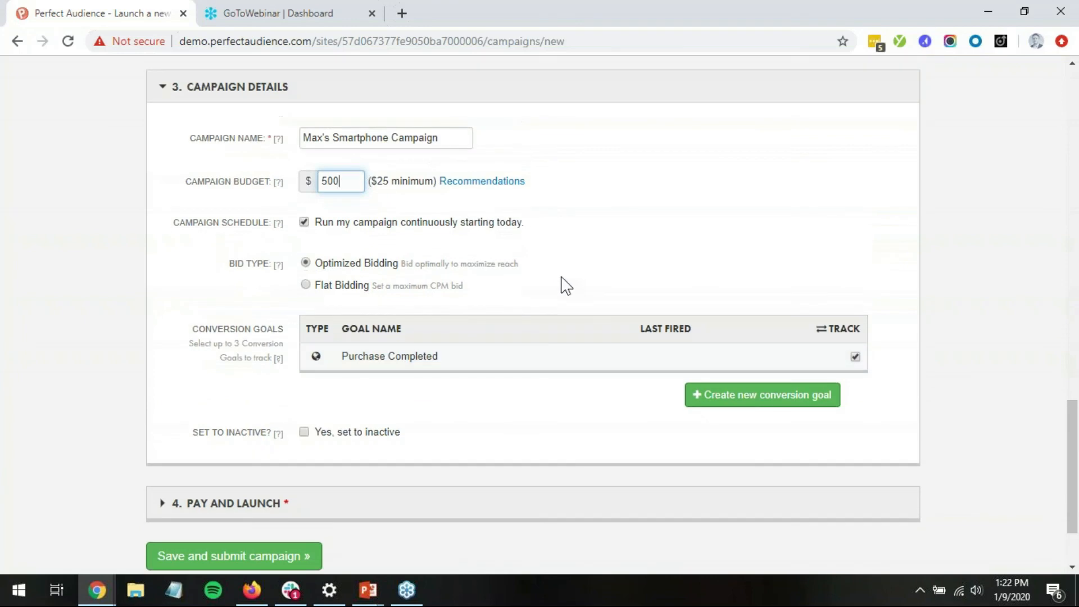
pyautogui.scroll(2, 564, 284)
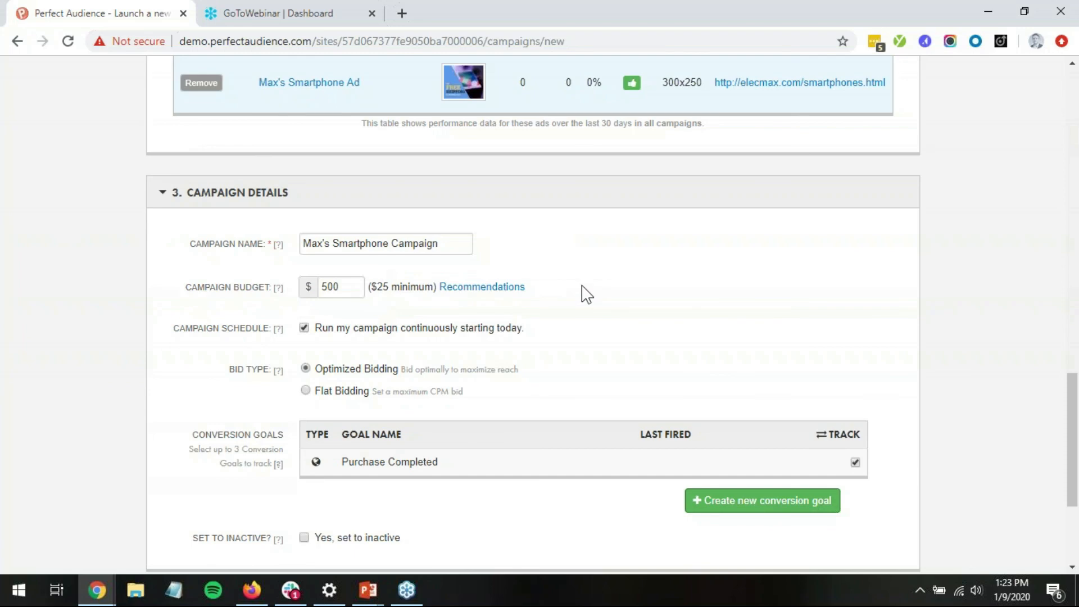
# Check the Pay and Launch section, then save and submit the campaign with the existing demo card and accept the charge.
pyautogui.scroll(-4, 588, 285)
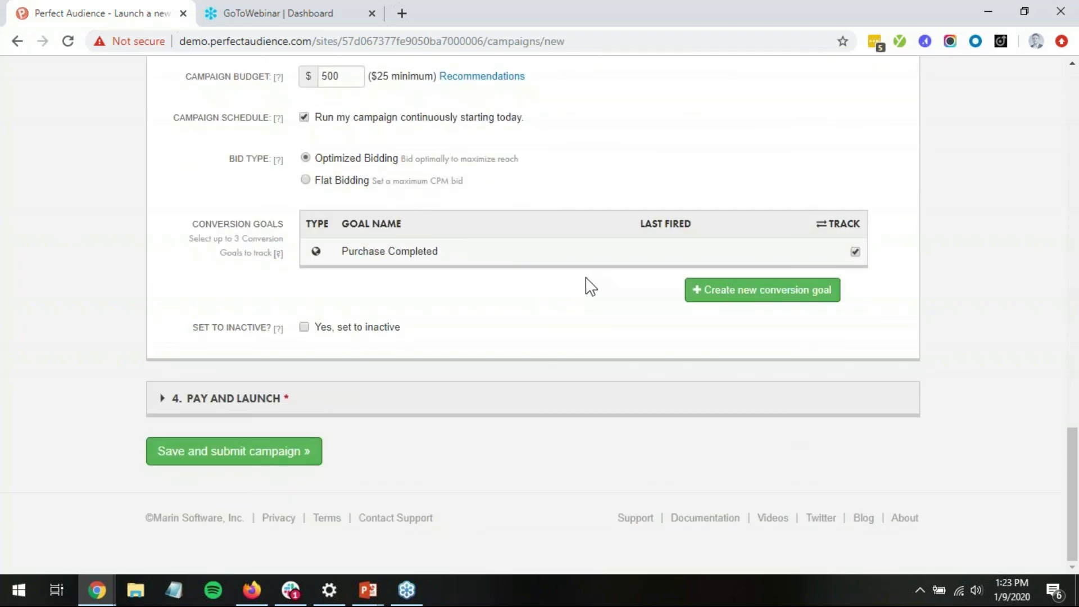
pyautogui.click(231, 406)
pyautogui.scroll(-3, 345, 302)
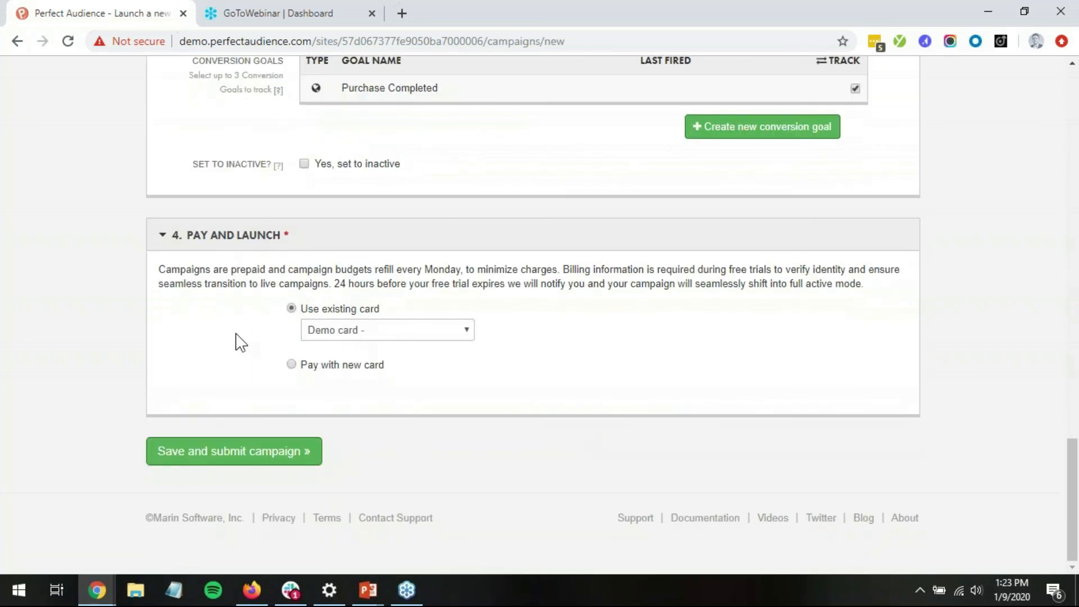
pyautogui.click(270, 457)
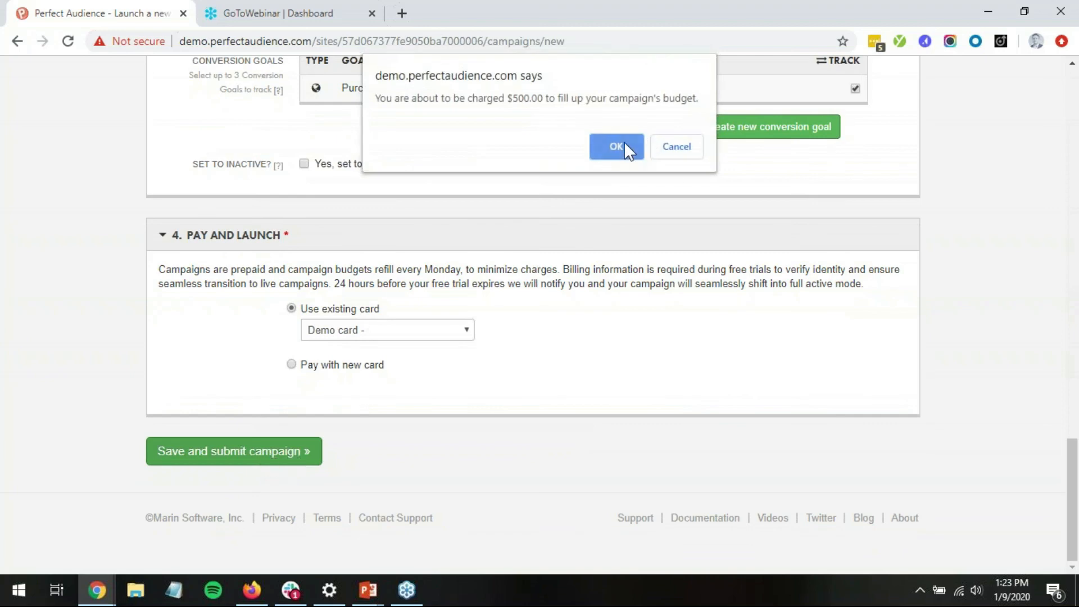
pyautogui.click(621, 145)
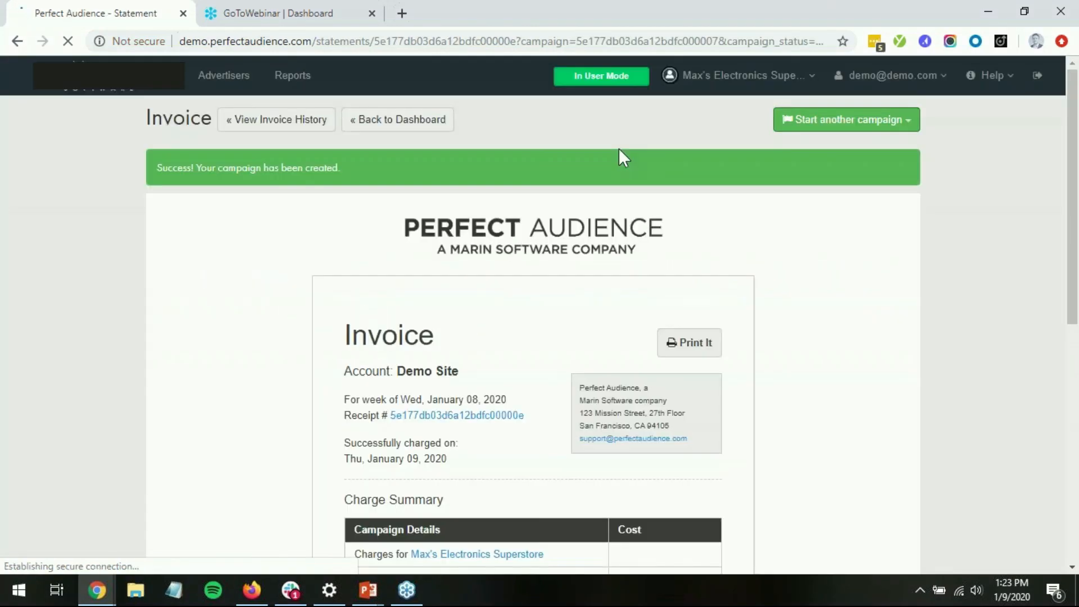
# Open Max's Smartphone Campaign from the invoice's charge summary and look over its ad performance page.
pyautogui.scroll(-4, 674, 216)
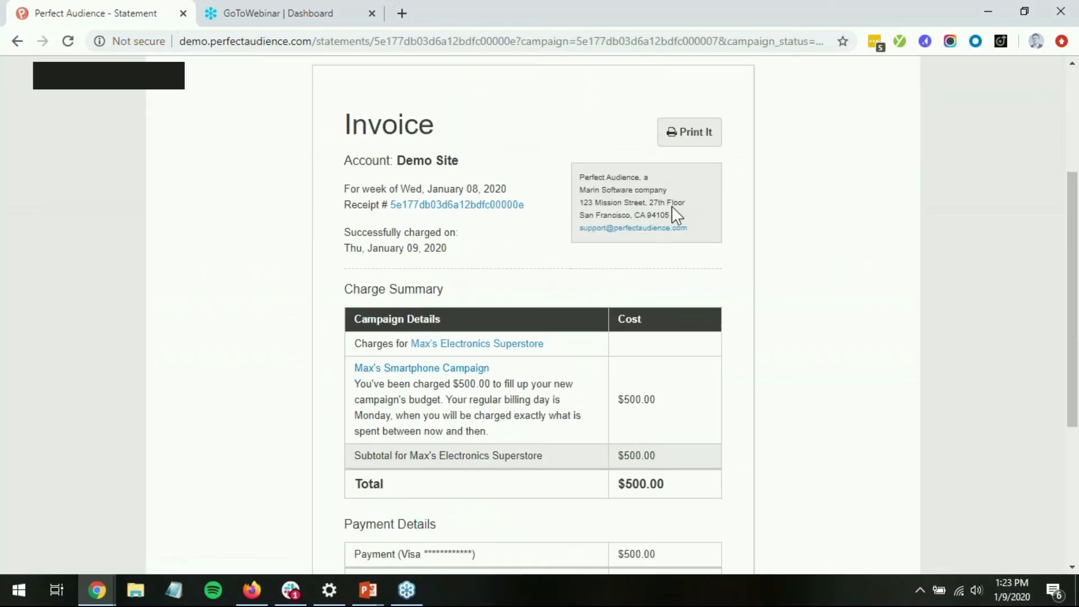
pyautogui.click(449, 374)
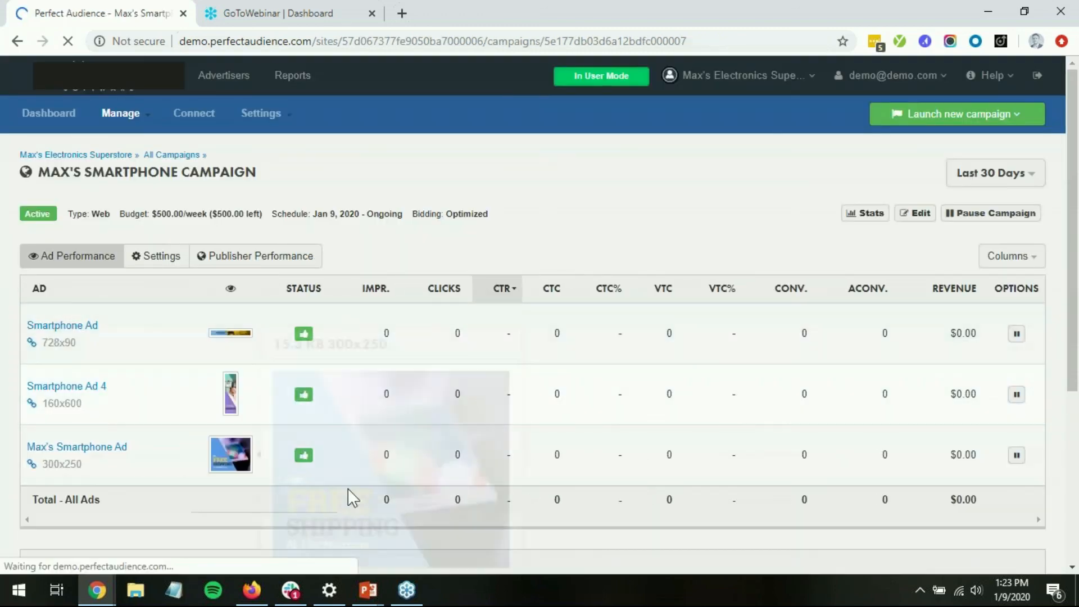
pyautogui.scroll(-2, 540, 354)
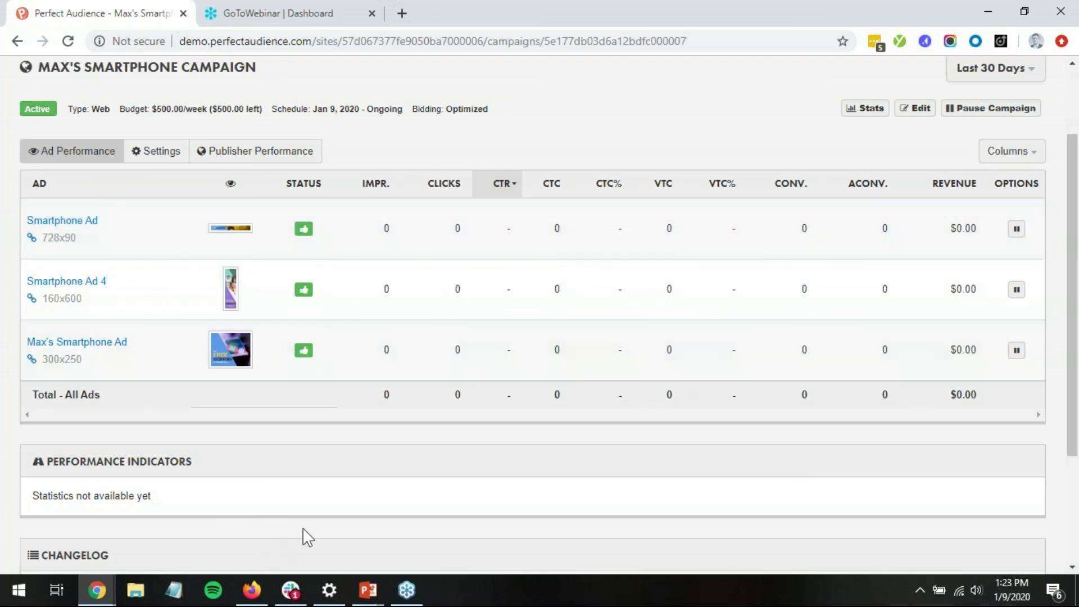
# Switch to the PowerPoint slide show and advance from Platform Demonstration to the Six Steps to Your First Campaign slide.
pyautogui.moveTo(368, 590)
pyautogui.click(444, 548)
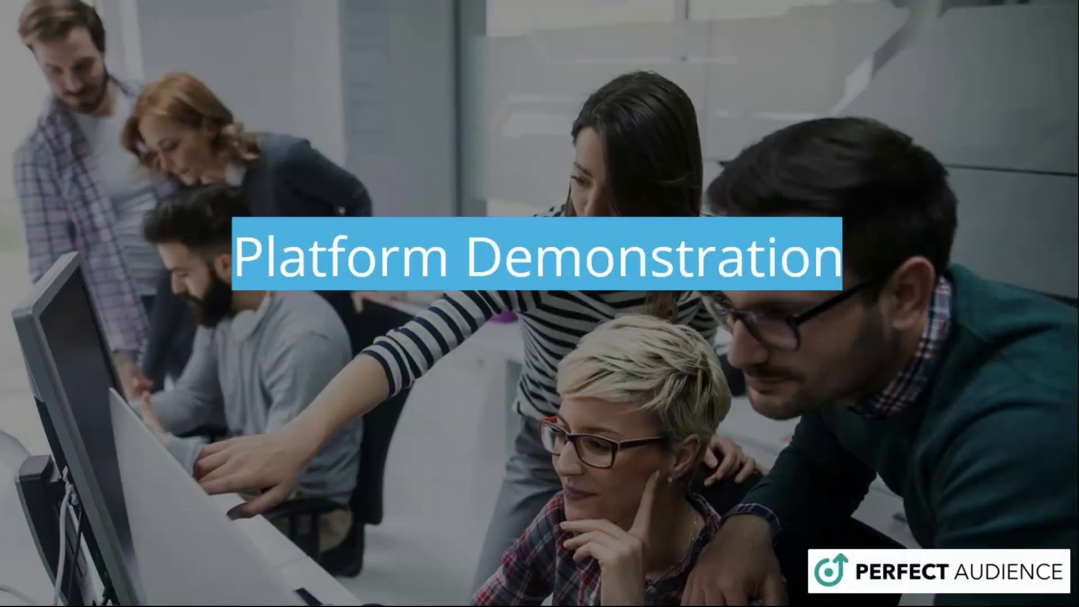
pyautogui.click(794, 165)
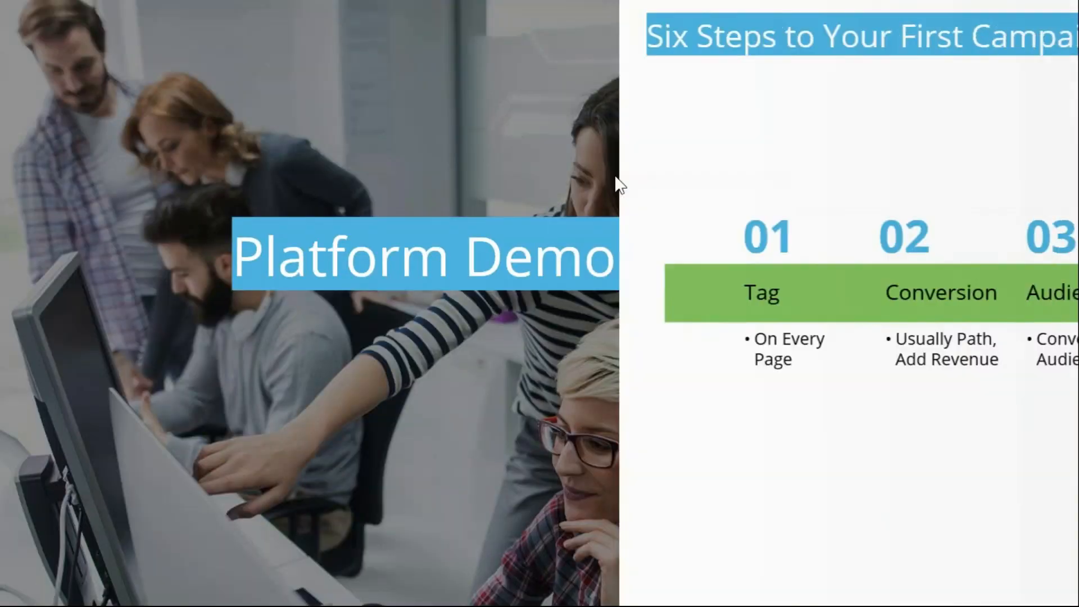